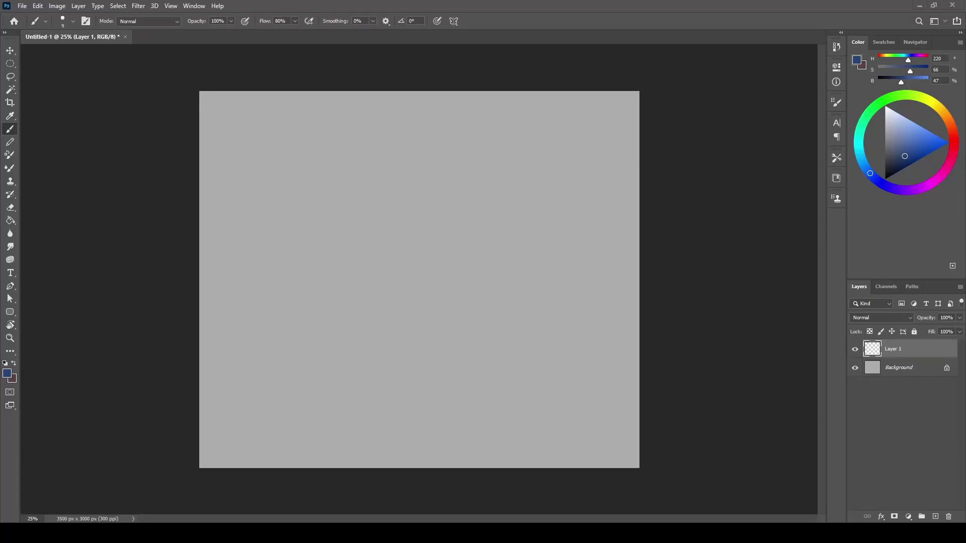
Step: Sketch a rough blue box shape, then erase its legs and lower lines
{"action": "mouse_move", "coordinate": [462, 227]}
{"action": "left_mouse_down"}
{"action": "mouse_move", "coordinate": [448, 242]}
{"action": "mouse_move", "coordinate": [505, 224]}
{"action": "mouse_move", "coordinate": [533, 224]}
{"action": "mouse_move", "coordinate": [493, 240]}
{"action": "mouse_move", "coordinate": [563, 241]}
{"action": "mouse_move", "coordinate": [510, 237]}
{"action": "mouse_move", "coordinate": [537, 244]}
{"action": "mouse_move", "coordinate": [501, 271]}
{"action": "mouse_move", "coordinate": [499, 288]}
{"action": "left_mouse_up"}
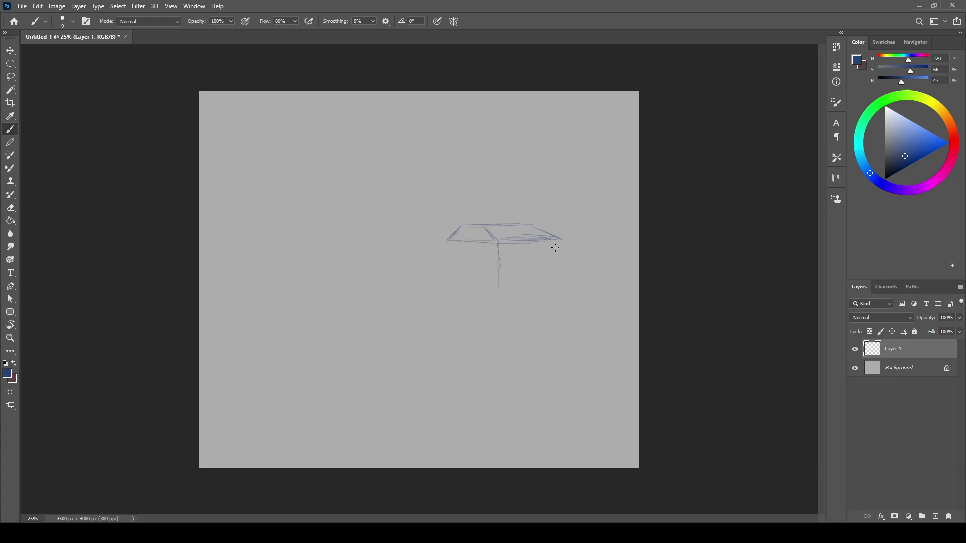
{"action": "key", "text": "e"}
{"action": "left_click_drag", "start_coordinate": [449, 267], "coordinate": [499, 281]}
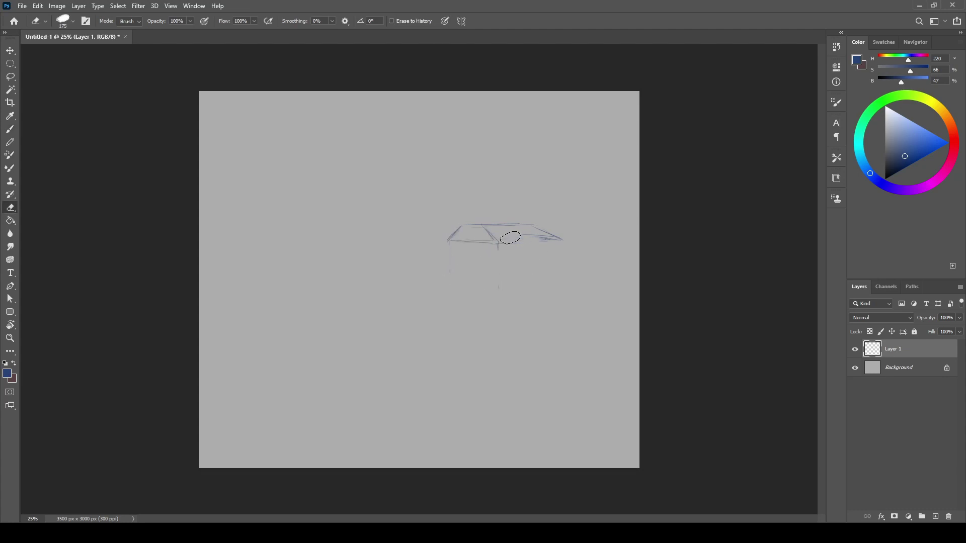
{"action": "left_click_drag", "start_coordinate": [503, 241], "coordinate": [561, 241]}
Step: Redraw the box's legs and bottom edge and extend a long line to the left
{"action": "key", "text": "b"}
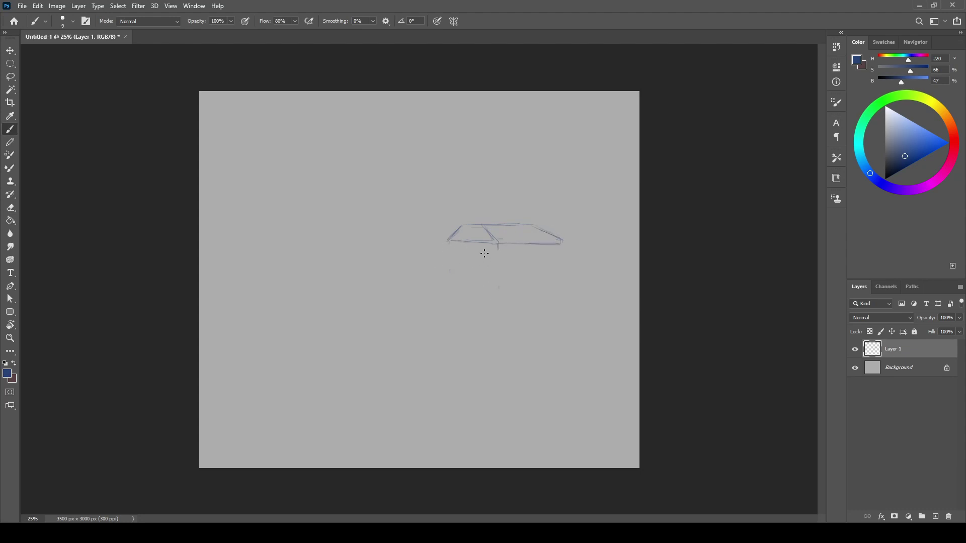
{"action": "left_click_drag", "start_coordinate": [497, 246], "coordinate": [488, 286]}
{"action": "mouse_move", "coordinate": [448, 242]}
{"action": "left_mouse_down"}
{"action": "mouse_move", "coordinate": [453, 284]}
{"action": "mouse_move", "coordinate": [555, 286]}
{"action": "left_mouse_up"}
{"action": "left_click_drag", "start_coordinate": [453, 279], "coordinate": [551, 285]}
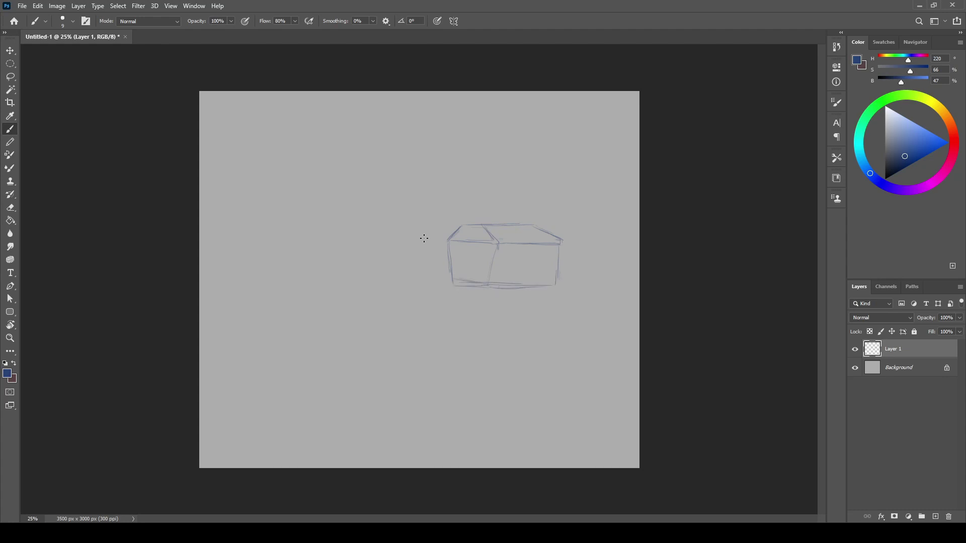
{"action": "left_click_drag", "start_coordinate": [449, 278], "coordinate": [355, 268]}
Step: Erase the rest of the box with a smaller eraser, keeping the long sloping base line
{"action": "key", "text": "e"}
{"action": "mouse_move", "coordinate": [450, 247]}
{"action": "left_mouse_down"}
{"action": "mouse_move", "coordinate": [453, 237]}
{"action": "mouse_move", "coordinate": [450, 269]}
{"action": "left_mouse_up"}
{"action": "left_click_drag", "start_coordinate": [483, 231], "coordinate": [453, 239]}
{"action": "key", "text": "bracketleft"}
{"action": "key", "text": "bracketleft"}
{"action": "key", "text": "bracketleft"}
{"action": "left_click_drag", "start_coordinate": [476, 288], "coordinate": [523, 288]}
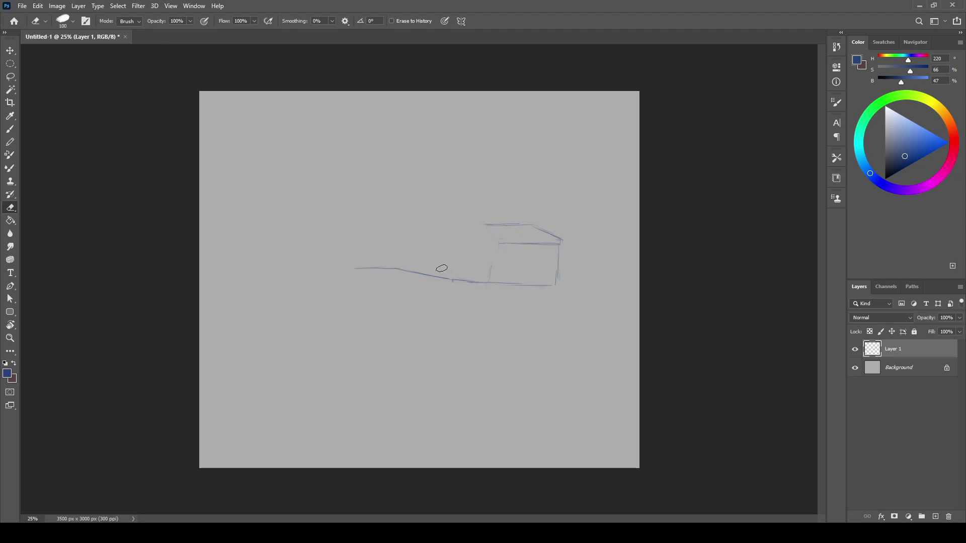
{"action": "mouse_move", "coordinate": [485, 225]}
{"action": "left_mouse_down"}
{"action": "mouse_move", "coordinate": [562, 240]}
{"action": "mouse_move", "coordinate": [543, 286]}
{"action": "left_mouse_up"}
Step: Draw the hull outline: top line from bow to stern, both sides and the bottom
{"action": "key", "text": "b"}
{"action": "mouse_move", "coordinate": [355, 267]}
{"action": "left_mouse_down"}
{"action": "mouse_move", "coordinate": [562, 285]}
{"action": "mouse_move", "coordinate": [557, 299]}
{"action": "left_mouse_up"}
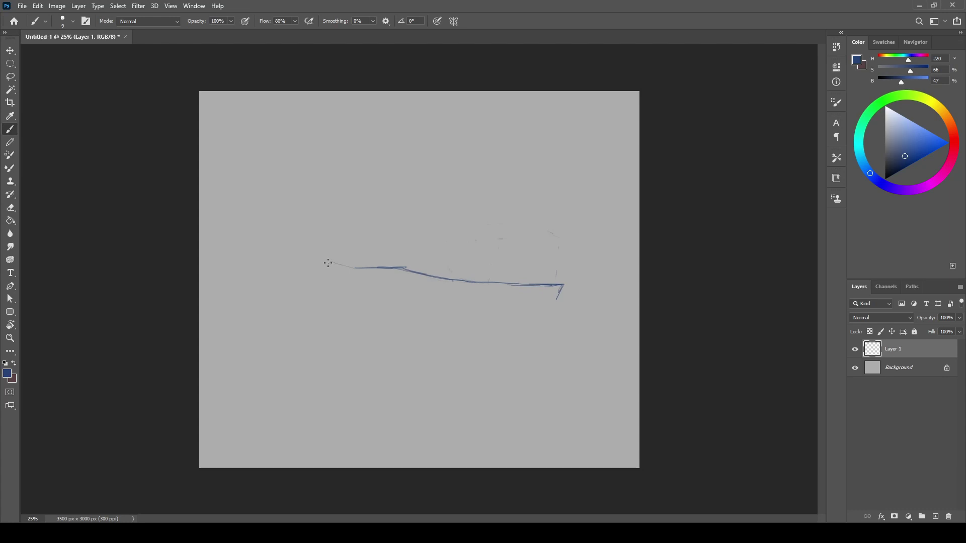
{"action": "left_click_drag", "start_coordinate": [328, 263], "coordinate": [330, 301]}
{"action": "left_click_drag", "start_coordinate": [564, 286], "coordinate": [544, 323]}
{"action": "mouse_move", "coordinate": [327, 262]}
{"action": "left_mouse_down"}
{"action": "mouse_move", "coordinate": [333, 315]}
{"action": "mouse_move", "coordinate": [527, 324]}
{"action": "left_mouse_up"}
{"action": "left_click_drag", "start_coordinate": [341, 319], "coordinate": [415, 328]}
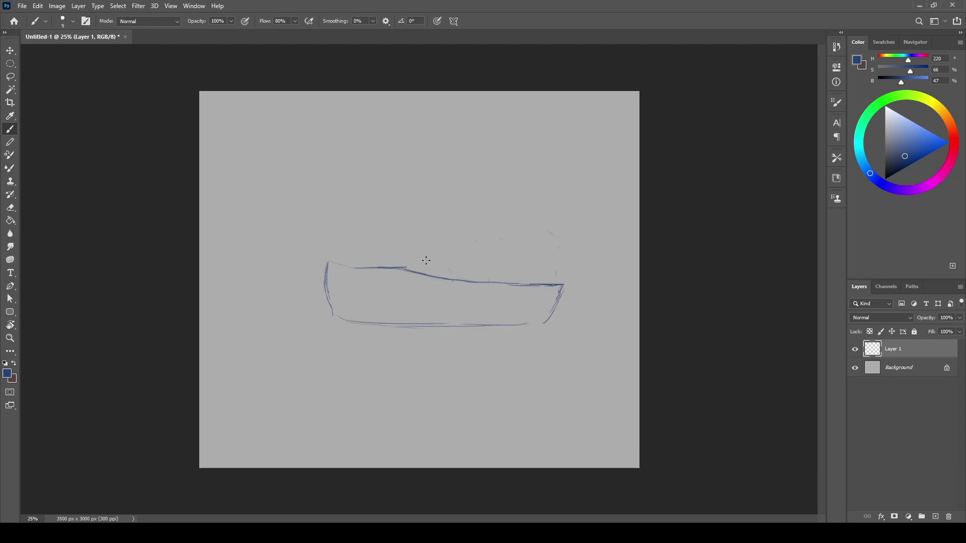
{"action": "mouse_move", "coordinate": [327, 261]}
{"action": "left_mouse_down"}
{"action": "mouse_move", "coordinate": [432, 277]}
{"action": "mouse_move", "coordinate": [465, 240]}
{"action": "mouse_move", "coordinate": [466, 278]}
{"action": "left_mouse_up"}
Step: Outline a cabin on the deck, erasing a stray diagonal stroke and its right side
{"action": "mouse_move", "coordinate": [463, 237]}
{"action": "left_mouse_down"}
{"action": "mouse_move", "coordinate": [445, 253]}
{"action": "mouse_move", "coordinate": [512, 231]}
{"action": "mouse_move", "coordinate": [554, 279]}
{"action": "left_mouse_up"}
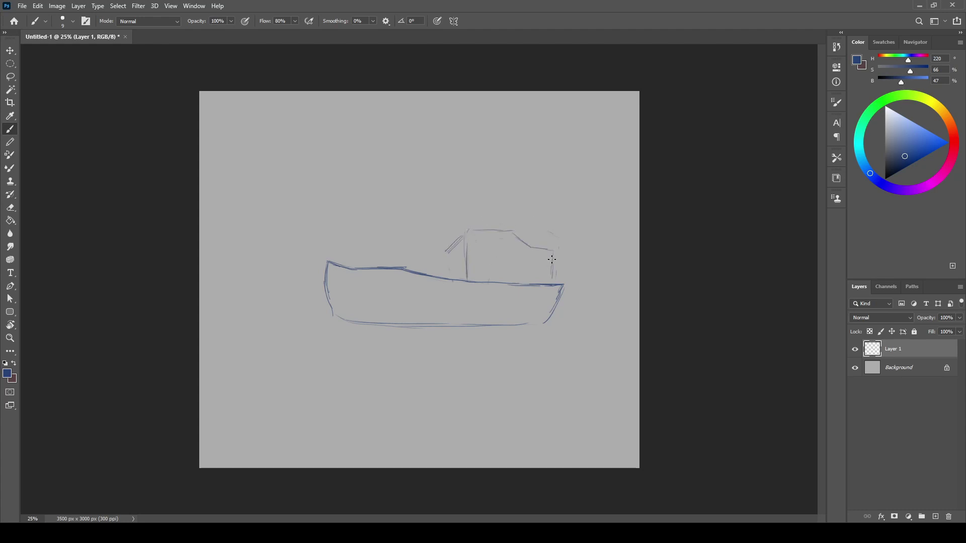
{"action": "key", "text": "e"}
{"action": "left_click_drag", "start_coordinate": [467, 249], "coordinate": [474, 242]}
{"action": "mouse_move", "coordinate": [551, 256]}
{"action": "left_mouse_down"}
{"action": "mouse_move", "coordinate": [551, 279]}
{"action": "mouse_move", "coordinate": [513, 234]}
{"action": "mouse_move", "coordinate": [549, 281]}
{"action": "left_mouse_up"}
{"action": "key", "text": "b"}
Step: Draw the cabin's left wall, top edge and a slanted roof stroke
{"action": "left_click_drag", "start_coordinate": [461, 232], "coordinate": [458, 280]}
{"action": "left_click_drag", "start_coordinate": [460, 232], "coordinate": [508, 234]}
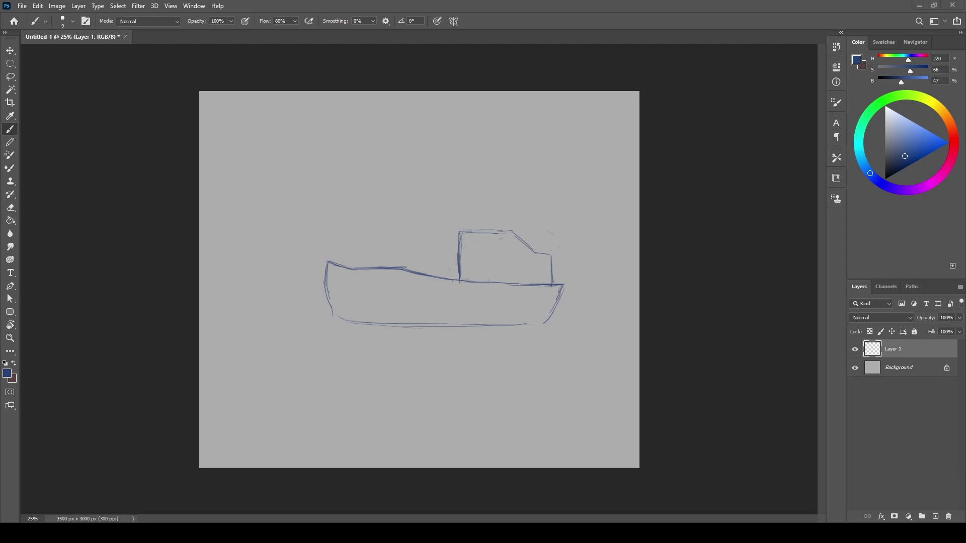
{"action": "left_click_drag", "start_coordinate": [454, 231], "coordinate": [521, 226]}
{"action": "mouse_move", "coordinate": [453, 224]}
{"action": "left_mouse_down"}
{"action": "mouse_move", "coordinate": [511, 223]}
{"action": "mouse_move", "coordinate": [551, 269]}
{"action": "mouse_move", "coordinate": [516, 221]}
{"action": "mouse_move", "coordinate": [498, 232]}
{"action": "mouse_move", "coordinate": [515, 249]}
{"action": "mouse_move", "coordinate": [534, 237]}
{"action": "mouse_move", "coordinate": [519, 282]}
{"action": "left_mouse_up"}
{"action": "key", "text": "e"}
{"action": "key", "text": "b"}
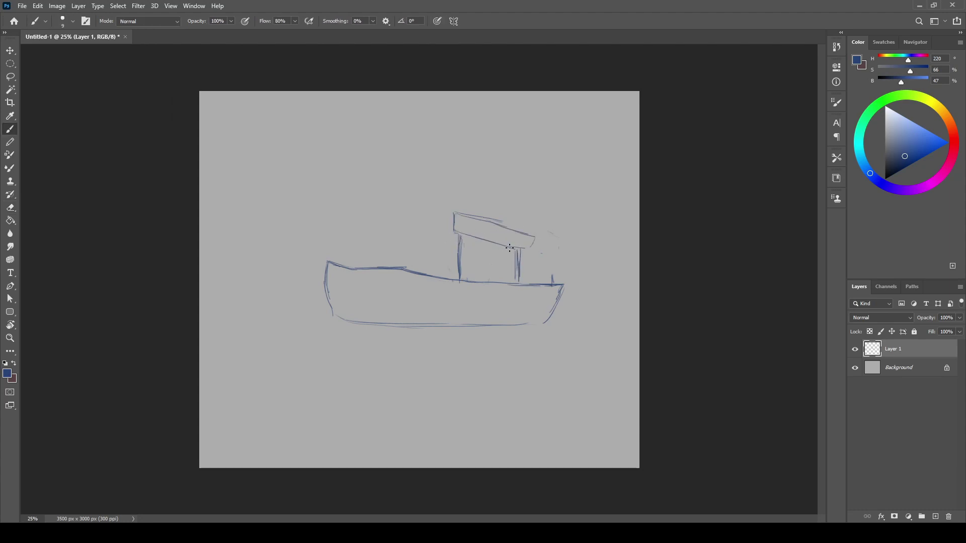
Step: Redraw the roof, add a stern post, extend the lower hull and draw the cabin door
{"action": "left_click_drag", "start_coordinate": [506, 246], "coordinate": [534, 238]}
{"action": "left_click_drag", "start_coordinate": [552, 285], "coordinate": [557, 276]}
{"action": "left_click_drag", "start_coordinate": [546, 322], "coordinate": [524, 324]}
{"action": "mouse_move", "coordinate": [466, 242]}
{"action": "left_mouse_down"}
{"action": "mouse_move", "coordinate": [466, 282]}
{"action": "mouse_move", "coordinate": [491, 247]}
{"action": "mouse_move", "coordinate": [487, 275]}
{"action": "left_mouse_up"}
{"action": "left_click_drag", "start_coordinate": [491, 248], "coordinate": [487, 275]}
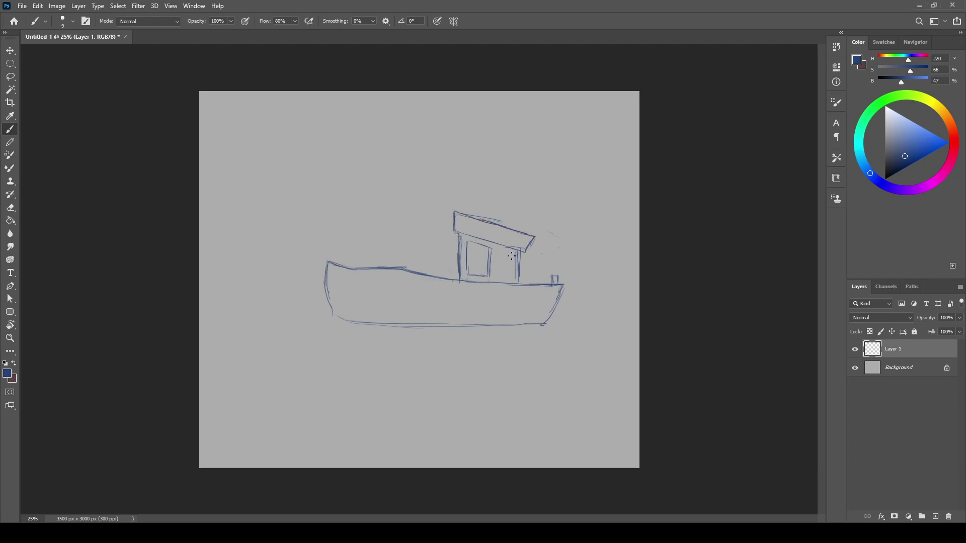
Step: Erase the right cabin post and draw a small mast with crossbars on the roof
{"action": "key", "text": "e"}
{"action": "mouse_move", "coordinate": [518, 276]}
{"action": "left_mouse_down"}
{"action": "mouse_move", "coordinate": [515, 253]}
{"action": "mouse_move", "coordinate": [516, 281]}
{"action": "left_mouse_up"}
{"action": "key", "text": "b"}
{"action": "left_click_drag", "start_coordinate": [461, 212], "coordinate": [471, 198]}
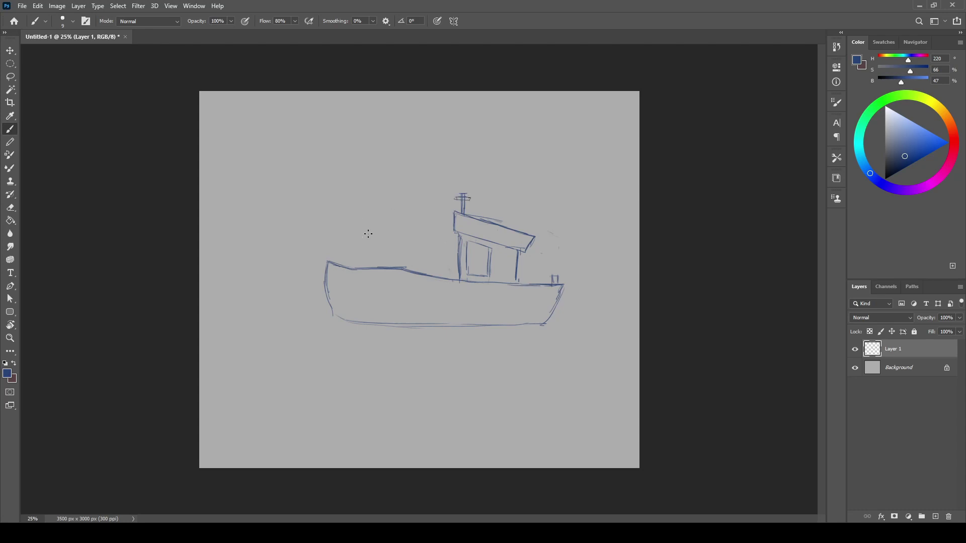
Step: Sketch a ringed porthole, the forward mast with its sail edge, and a stern flag
{"action": "mouse_move", "coordinate": [382, 277]}
{"action": "left_mouse_down"}
{"action": "mouse_move", "coordinate": [352, 290]}
{"action": "mouse_move", "coordinate": [385, 292]}
{"action": "mouse_move", "coordinate": [373, 282]}
{"action": "left_mouse_up"}
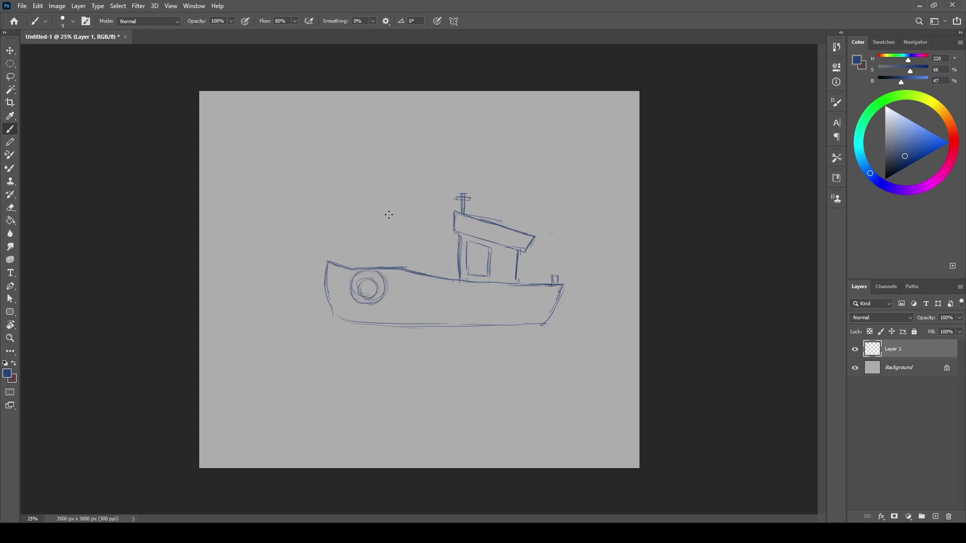
{"action": "mouse_move", "coordinate": [382, 197]}
{"action": "left_mouse_down"}
{"action": "mouse_move", "coordinate": [392, 194]}
{"action": "mouse_move", "coordinate": [387, 267]}
{"action": "left_mouse_up"}
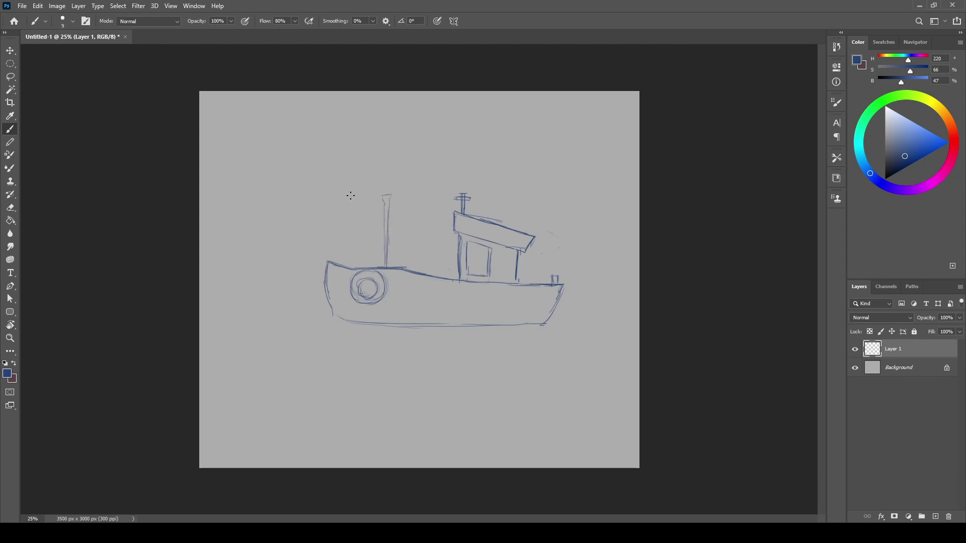
{"action": "mouse_move", "coordinate": [333, 246]}
{"action": "left_mouse_down"}
{"action": "mouse_move", "coordinate": [390, 194]}
{"action": "mouse_move", "coordinate": [344, 243]}
{"action": "left_mouse_up"}
{"action": "mouse_move", "coordinate": [371, 207]}
{"action": "left_mouse_down"}
{"action": "mouse_move", "coordinate": [330, 262]}
{"action": "mouse_move", "coordinate": [459, 245]}
{"action": "mouse_move", "coordinate": [442, 236]}
{"action": "left_mouse_up"}
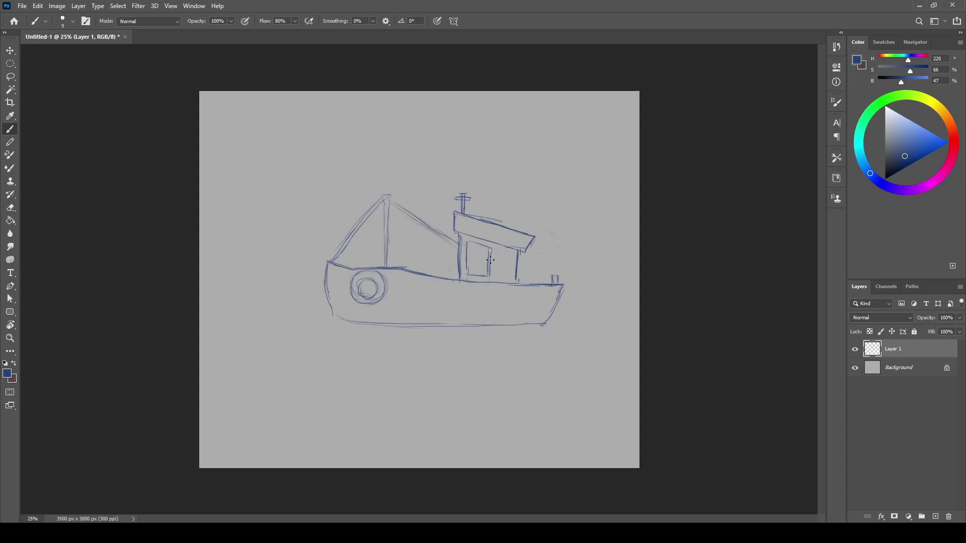
{"action": "mouse_move", "coordinate": [554, 276]}
{"action": "left_mouse_down"}
{"action": "mouse_move", "coordinate": [555, 253]}
{"action": "mouse_move", "coordinate": [578, 266]}
{"action": "mouse_move", "coordinate": [556, 263]}
{"action": "left_mouse_up"}
Step: Add two hull plank lines, strengthen the bow and bottom, and brace the sail
{"action": "left_click_drag", "start_coordinate": [330, 272], "coordinate": [541, 295]}
{"action": "mouse_move", "coordinate": [421, 288]}
{"action": "left_mouse_down"}
{"action": "mouse_move", "coordinate": [566, 293]}
{"action": "mouse_move", "coordinate": [553, 307]}
{"action": "left_mouse_up"}
{"action": "mouse_move", "coordinate": [324, 275]}
{"action": "left_mouse_down"}
{"action": "mouse_move", "coordinate": [332, 309]}
{"action": "mouse_move", "coordinate": [351, 320]}
{"action": "mouse_move", "coordinate": [500, 327]}
{"action": "left_mouse_up"}
{"action": "left_click_drag", "start_coordinate": [337, 288], "coordinate": [552, 310]}
{"action": "left_click_drag", "start_coordinate": [383, 237], "coordinate": [355, 269]}
{"action": "left_click_drag", "start_coordinate": [383, 197], "coordinate": [390, 195]}
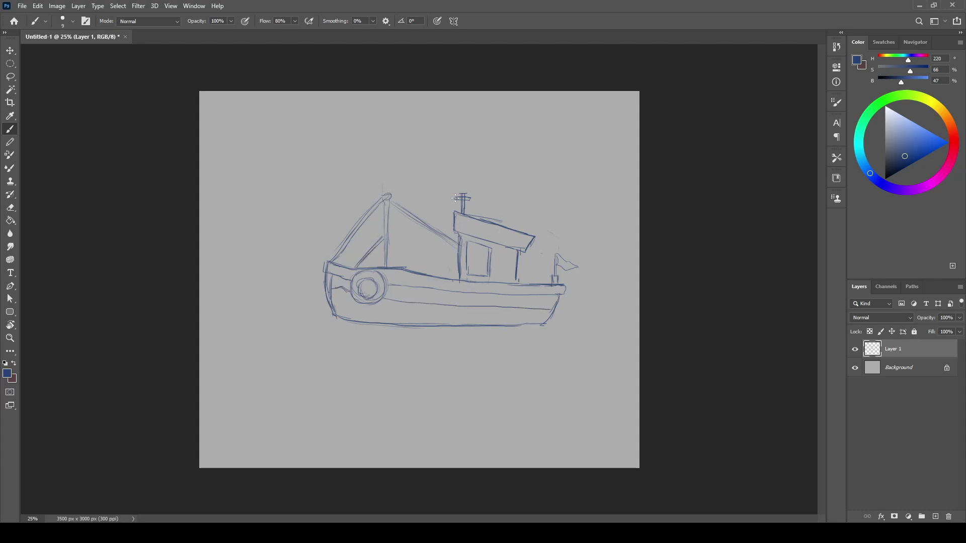
Step: Re-ink the cabin roof, window, right wall and lower-left hull line darker
{"action": "mouse_move", "coordinate": [452, 214]}
{"action": "left_mouse_down"}
{"action": "mouse_move", "coordinate": [464, 227]}
{"action": "mouse_move", "coordinate": [530, 248]}
{"action": "left_mouse_up"}
{"action": "mouse_move", "coordinate": [469, 245]}
{"action": "left_mouse_down"}
{"action": "mouse_move", "coordinate": [481, 247]}
{"action": "mouse_move", "coordinate": [470, 271]}
{"action": "left_mouse_up"}
{"action": "left_click_drag", "start_coordinate": [472, 274], "coordinate": [550, 284]}
{"action": "mouse_move", "coordinate": [524, 250]}
{"action": "left_mouse_down"}
{"action": "mouse_move", "coordinate": [535, 282]}
{"action": "mouse_move", "coordinate": [545, 280]}
{"action": "left_mouse_up"}
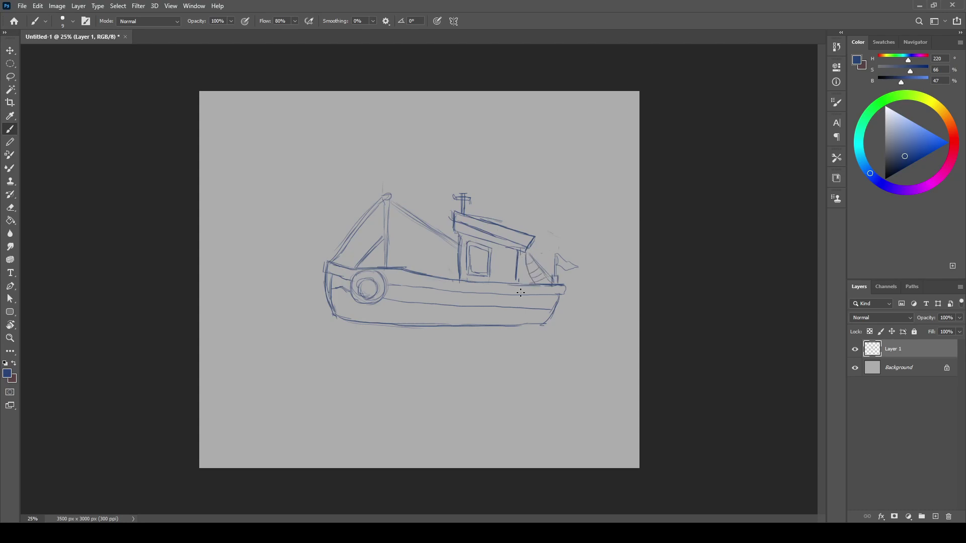
{"action": "left_click_drag", "start_coordinate": [335, 317], "coordinate": [388, 325]}
Step: Add a mast-to-deck rope, extend the mast upward, and draw a long bowsprit
{"action": "left_click_drag", "start_coordinate": [387, 237], "coordinate": [450, 279]}
{"action": "left_click_drag", "start_coordinate": [385, 190], "coordinate": [385, 172]}
{"action": "mouse_move", "coordinate": [330, 263]}
{"action": "left_mouse_down"}
{"action": "mouse_move", "coordinate": [313, 260]}
{"action": "mouse_move", "coordinate": [322, 282]}
{"action": "mouse_move", "coordinate": [253, 235]}
{"action": "mouse_move", "coordinate": [313, 260]}
{"action": "left_mouse_up"}
{"action": "left_click_drag", "start_coordinate": [257, 239], "coordinate": [323, 263]}
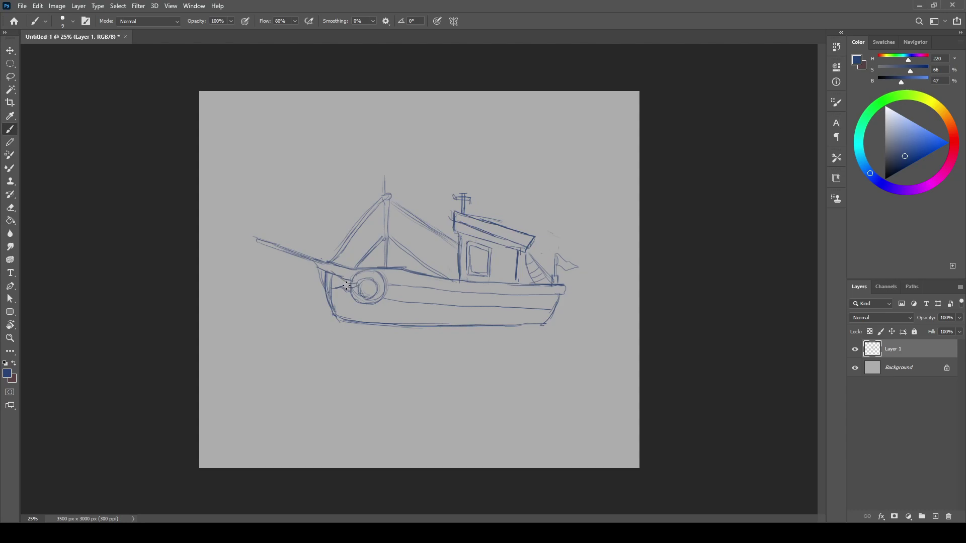
Step: Add strokes around the porthole and window, a funnel, and the bowsprit rope and tip knob
{"action": "left_click_drag", "start_coordinate": [346, 285], "coordinate": [330, 276]}
{"action": "left_click_drag", "start_coordinate": [378, 297], "coordinate": [403, 288]}
{"action": "left_click_drag", "start_coordinate": [514, 265], "coordinate": [495, 257]}
{"action": "mouse_move", "coordinate": [497, 203]}
{"action": "left_mouse_down"}
{"action": "mouse_move", "coordinate": [511, 201]}
{"action": "mouse_move", "coordinate": [515, 229]}
{"action": "mouse_move", "coordinate": [512, 199]}
{"action": "mouse_move", "coordinate": [516, 216]}
{"action": "mouse_move", "coordinate": [501, 225]}
{"action": "left_mouse_up"}
{"action": "mouse_move", "coordinate": [257, 241]}
{"action": "left_mouse_down"}
{"action": "mouse_move", "coordinate": [274, 259]}
{"action": "mouse_move", "coordinate": [297, 256]}
{"action": "mouse_move", "coordinate": [311, 276]}
{"action": "mouse_move", "coordinate": [338, 272]}
{"action": "left_mouse_up"}
{"action": "left_click_drag", "start_coordinate": [250, 238], "coordinate": [254, 236]}
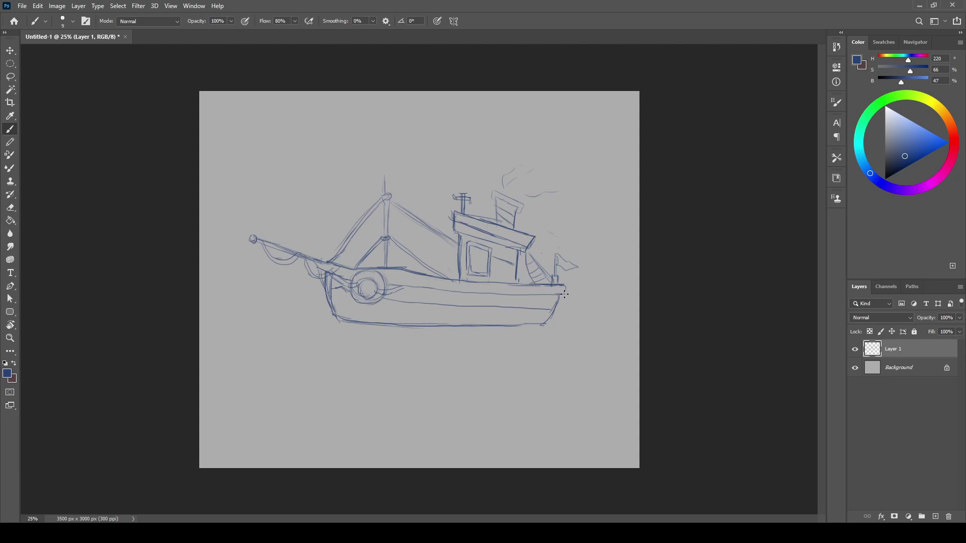
Step: Draw a deeper hull bottom line, erase the old one, and sketch a wave line
{"action": "left_click_drag", "start_coordinate": [316, 308], "coordinate": [358, 339]}
{"action": "left_click_drag", "start_coordinate": [543, 327], "coordinate": [530, 339]}
{"action": "left_click_drag", "start_coordinate": [350, 335], "coordinate": [539, 332]}
{"action": "key", "text": "e"}
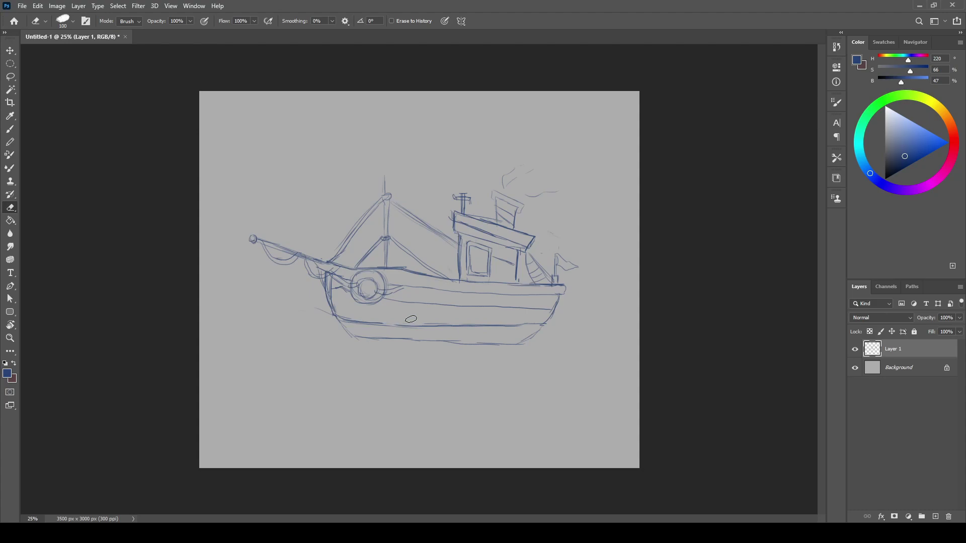
{"action": "left_click_drag", "start_coordinate": [356, 323], "coordinate": [411, 319]}
{"action": "key", "text": "b"}
{"action": "mouse_move", "coordinate": [283, 318]}
{"action": "left_mouse_down"}
{"action": "mouse_move", "coordinate": [315, 308]}
{"action": "mouse_move", "coordinate": [408, 326]}
{"action": "mouse_move", "coordinate": [608, 335]}
{"action": "left_mouse_up"}
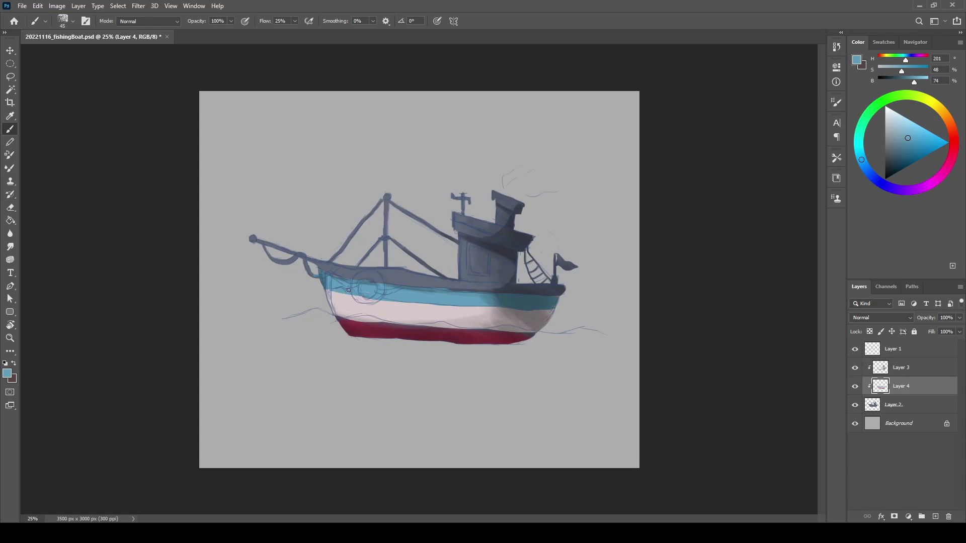
Step: Choose a crimson colour and paint a red stripe along the gunwale from bow to stern
{"action": "left_click_drag", "start_coordinate": [958, 158], "coordinate": [954, 147]}
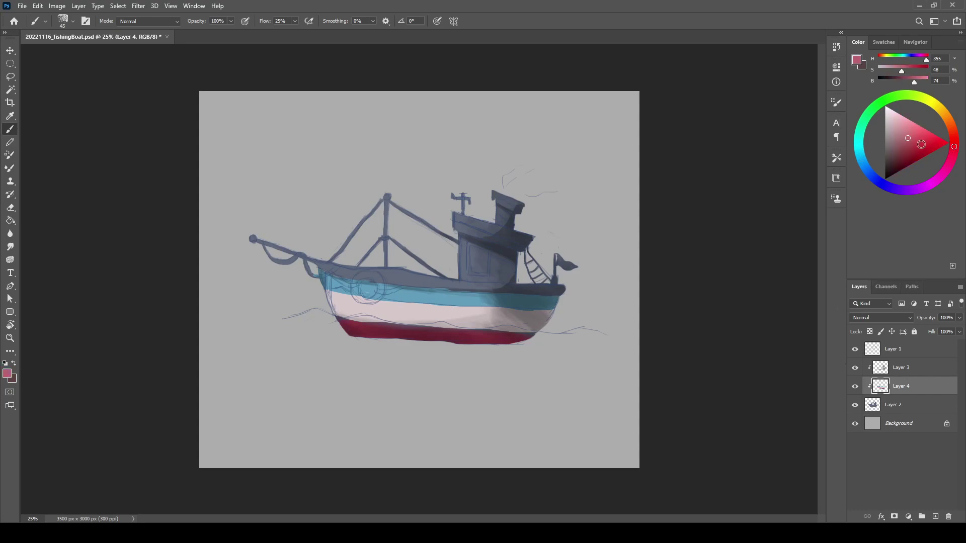
{"action": "left_click", "coordinate": [916, 140]}
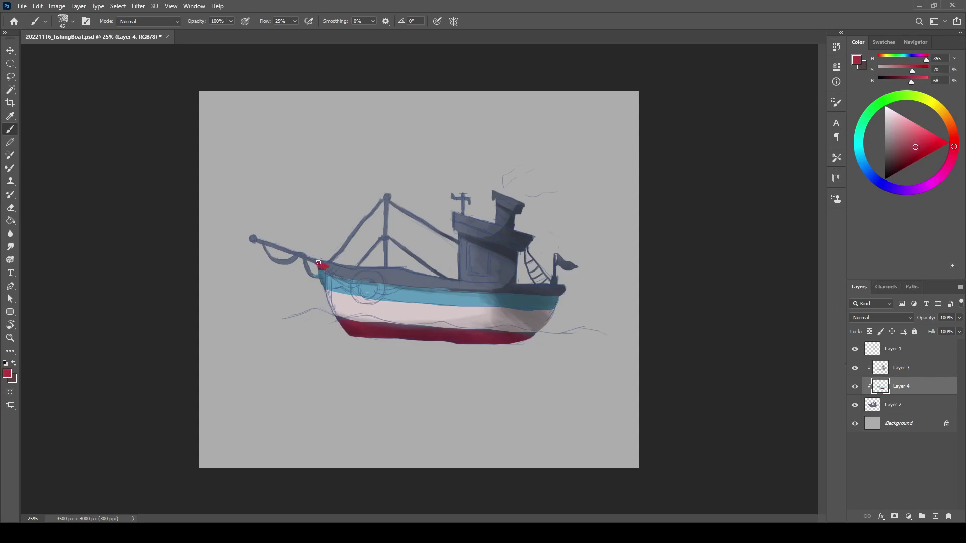
{"action": "mouse_move", "coordinate": [319, 263]}
{"action": "left_mouse_down"}
{"action": "mouse_move", "coordinate": [356, 276]}
{"action": "mouse_move", "coordinate": [375, 270]}
{"action": "left_mouse_up"}
{"action": "left_click", "coordinate": [906, 154]}
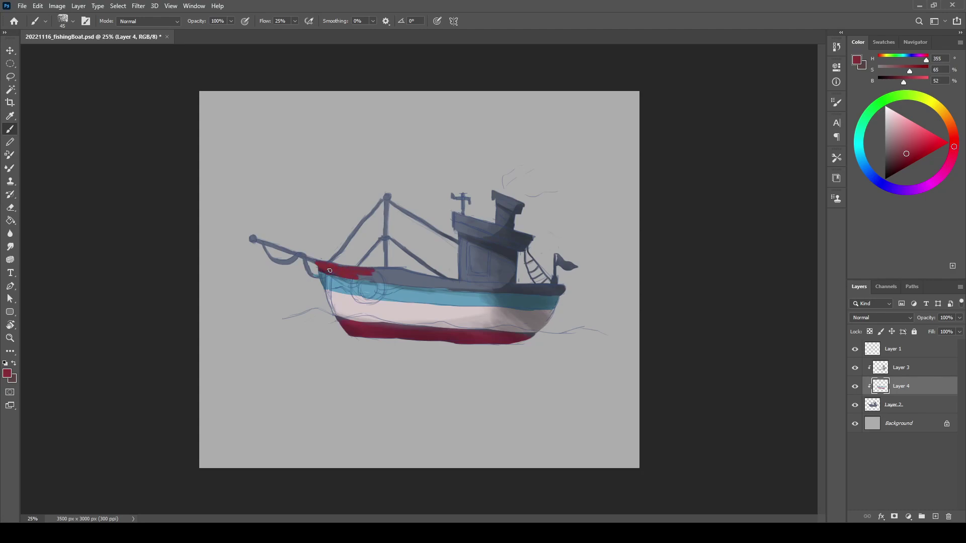
{"action": "left_click_drag", "start_coordinate": [340, 274], "coordinate": [563, 294]}
{"action": "left_click_drag", "start_coordinate": [441, 278], "coordinate": [566, 291]}
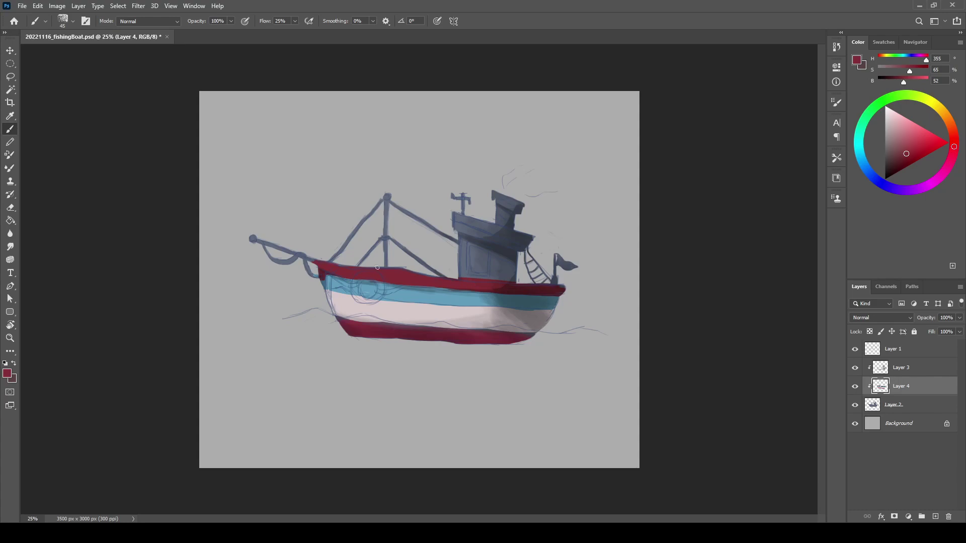
{"action": "left_click_drag", "start_coordinate": [464, 280], "coordinate": [512, 283]}
{"action": "left_click", "coordinate": [906, 349]}
Step: Fade Layer 1 to 58% opacity and add a new clipped layer above Layer 4
{"action": "double_click", "coordinate": [945, 317]}
{"action": "type", "text": "58"}
{"action": "key", "text": "Return"}
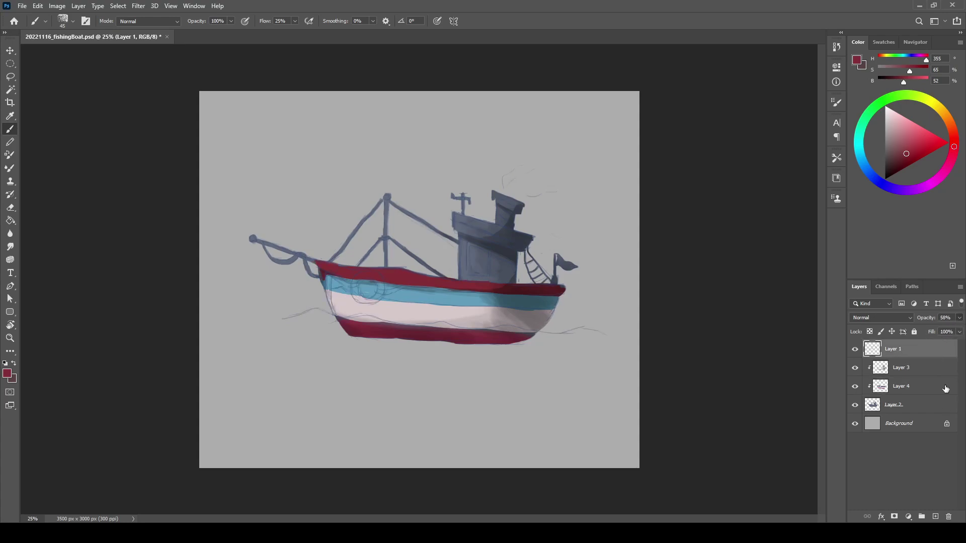
{"action": "left_click", "coordinate": [885, 385]}
{"action": "left_click", "coordinate": [935, 518]}
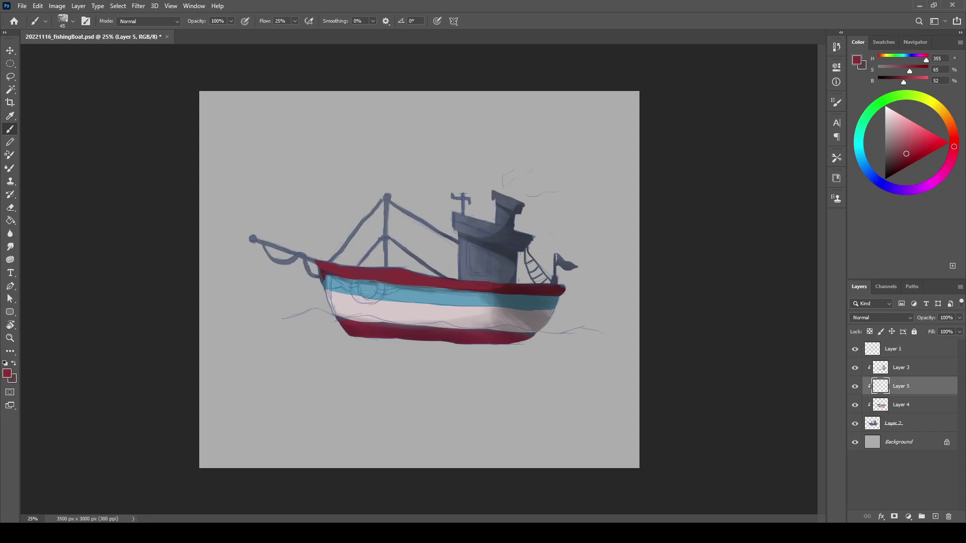
Step: Sample the hull stripe's blue and paint the cabin body light teal-blue
{"action": "left_click", "coordinate": [463, 297], "text": "alt"}
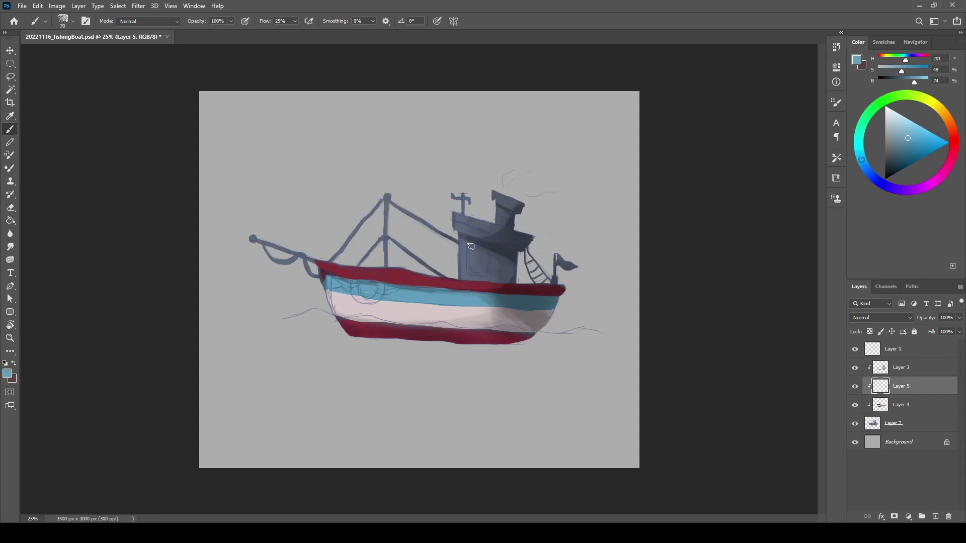
{"action": "key", "text": "bracketleft"}
{"action": "mouse_move", "coordinate": [463, 241]}
{"action": "left_mouse_down"}
{"action": "mouse_move", "coordinate": [461, 258]}
{"action": "mouse_move", "coordinate": [515, 259]}
{"action": "mouse_move", "coordinate": [505, 282]}
{"action": "mouse_move", "coordinate": [485, 281]}
{"action": "left_mouse_up"}
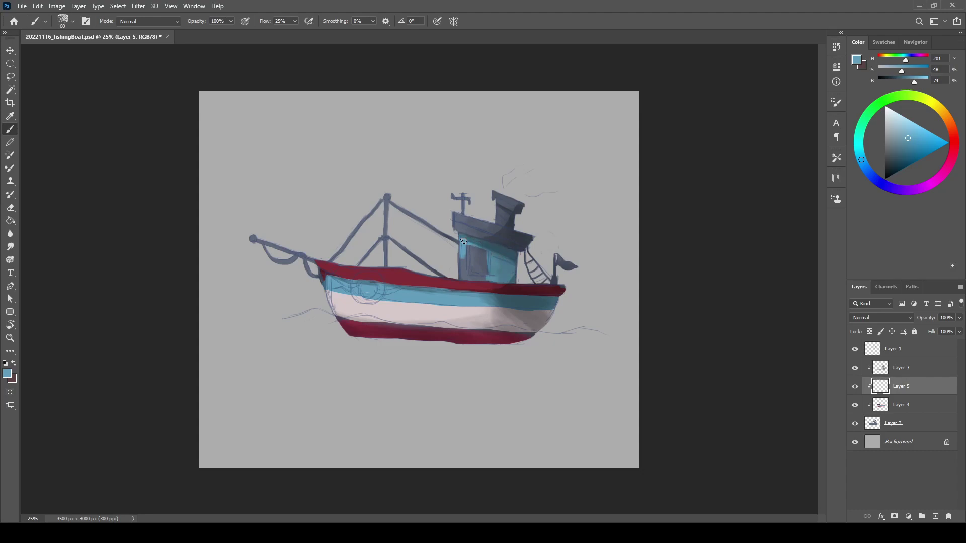
{"action": "key", "text": "ctrl+z"}
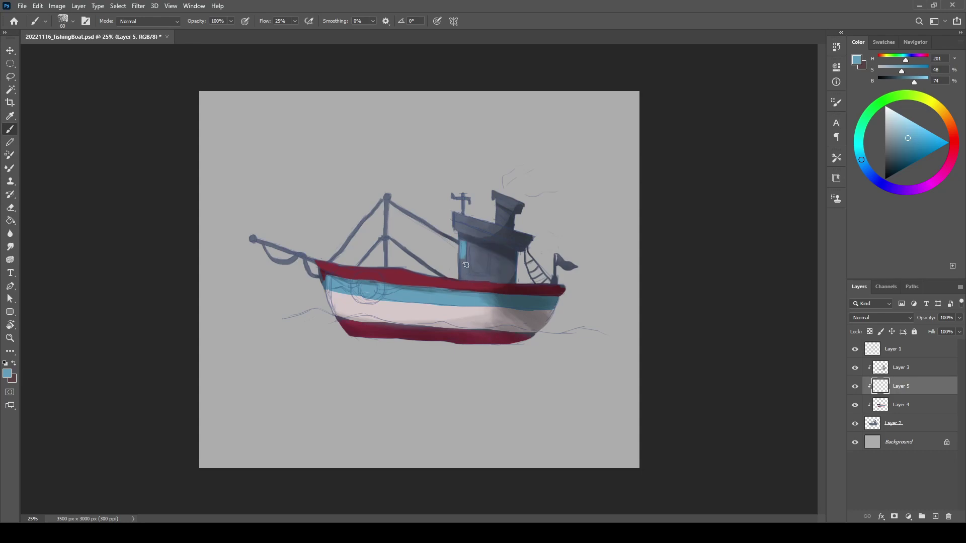
{"action": "mouse_move", "coordinate": [461, 239]}
{"action": "left_mouse_down"}
{"action": "mouse_move", "coordinate": [515, 259]}
{"action": "mouse_move", "coordinate": [513, 275]}
{"action": "mouse_move", "coordinate": [464, 279]}
{"action": "mouse_move", "coordinate": [462, 251]}
{"action": "mouse_move", "coordinate": [513, 275]}
{"action": "left_mouse_up"}
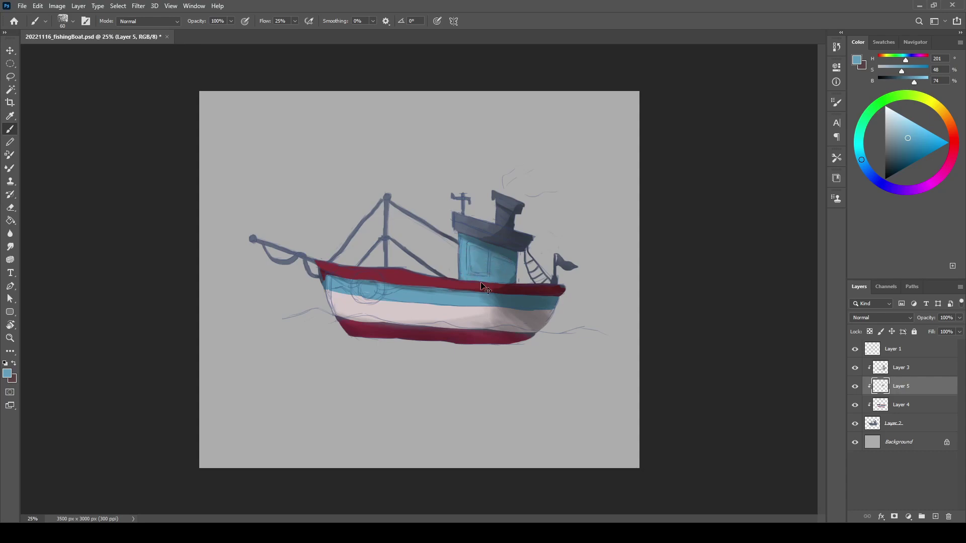
{"action": "key", "text": "ctrl+0"}
{"action": "left_click", "coordinate": [901, 115]}
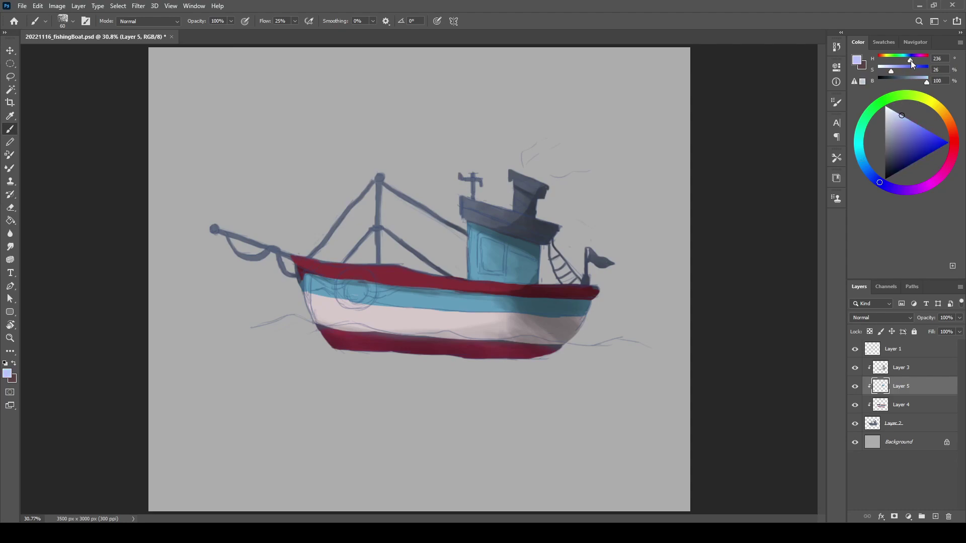
Step: Paint the cabin window with a dark-blue frame, light-blue glass and a near-white glint
{"action": "mouse_move", "coordinate": [485, 241]}
{"action": "left_mouse_down"}
{"action": "mouse_move", "coordinate": [483, 267]}
{"action": "mouse_move", "coordinate": [502, 247]}
{"action": "mouse_move", "coordinate": [500, 268]}
{"action": "mouse_move", "coordinate": [498, 251]}
{"action": "left_mouse_up"}
{"action": "key", "text": "["}
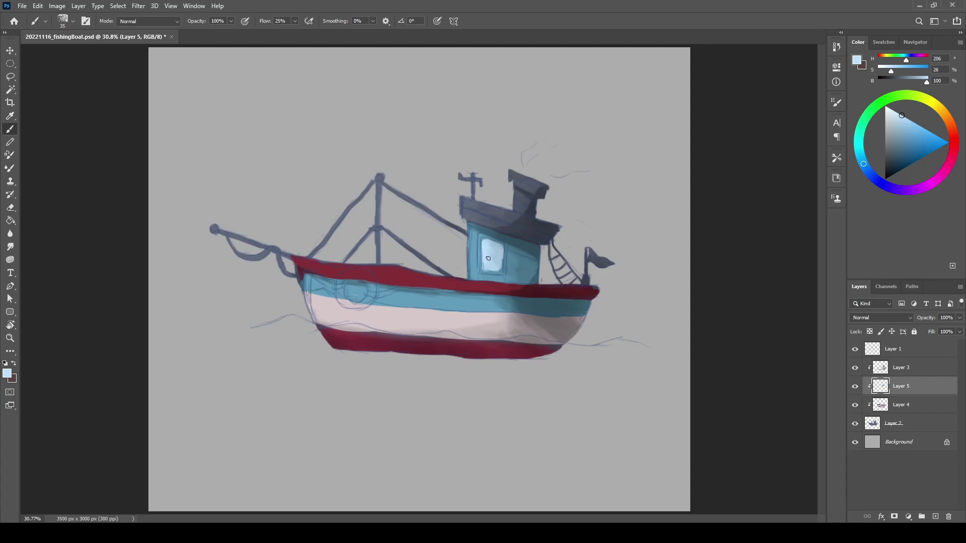
{"action": "left_click", "coordinate": [549, 246], "text": "alt"}
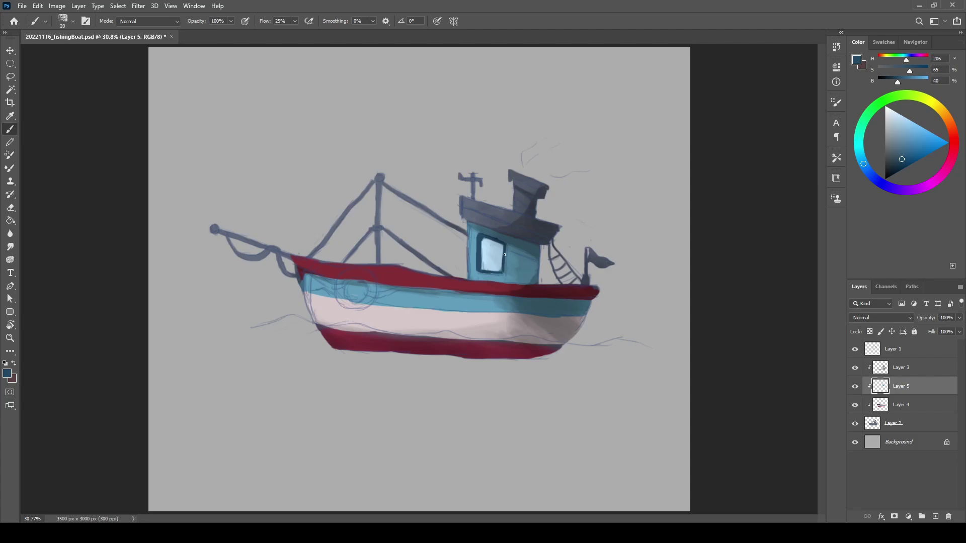
{"action": "left_click", "coordinate": [496, 256], "text": "alt"}
{"action": "left_click_drag", "start_coordinate": [903, 129], "coordinate": [914, 122]}
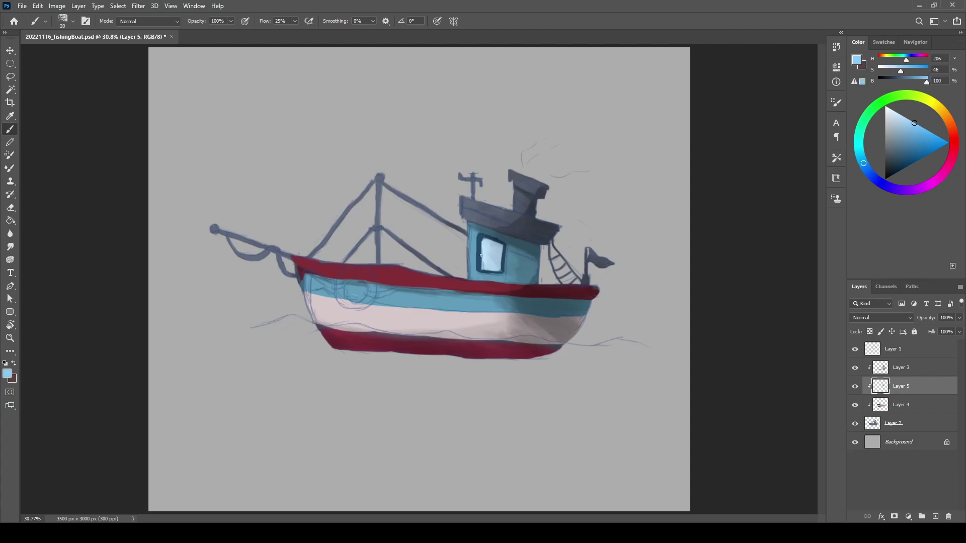
{"action": "left_click_drag", "start_coordinate": [491, 258], "coordinate": [491, 252]}
{"action": "left_click", "coordinate": [889, 108]}
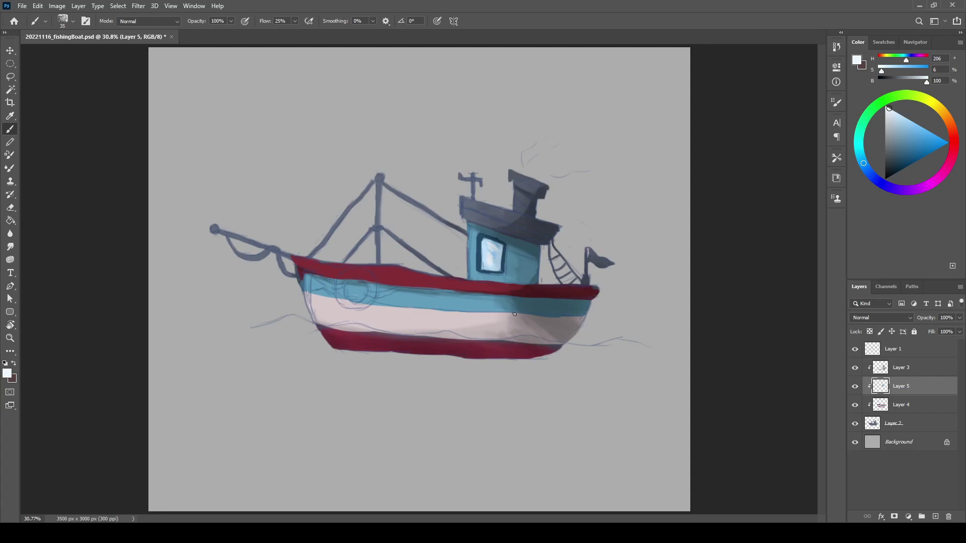
{"action": "left_click", "coordinate": [935, 516]}
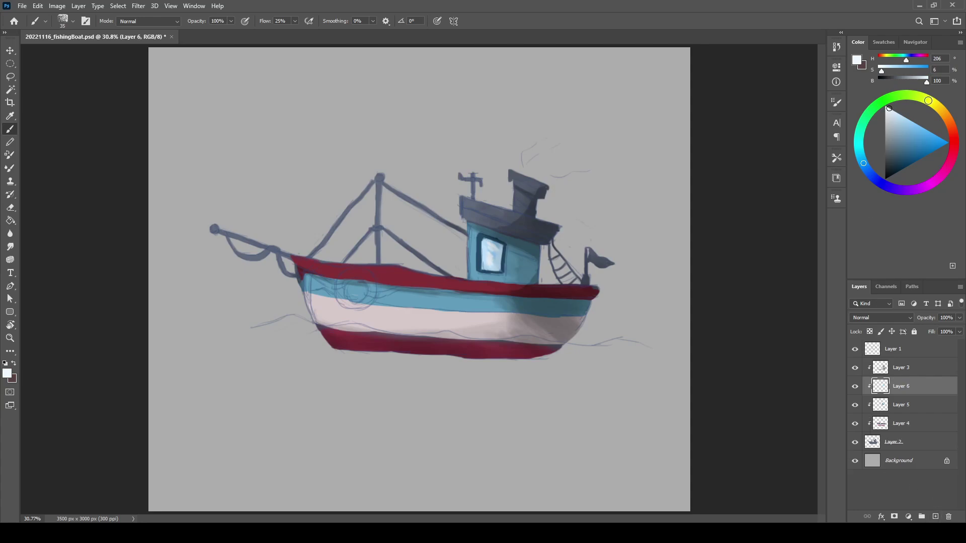
Step: Paint the mast golden yellow, then darken the left stay and a band across the mast
{"action": "left_click", "coordinate": [941, 110]}
{"action": "left_click", "coordinate": [922, 128]}
{"action": "mouse_move", "coordinate": [378, 231]}
{"action": "left_mouse_down"}
{"action": "mouse_move", "coordinate": [375, 260]}
{"action": "mouse_move", "coordinate": [380, 173]}
{"action": "mouse_move", "coordinate": [379, 195]}
{"action": "left_mouse_up"}
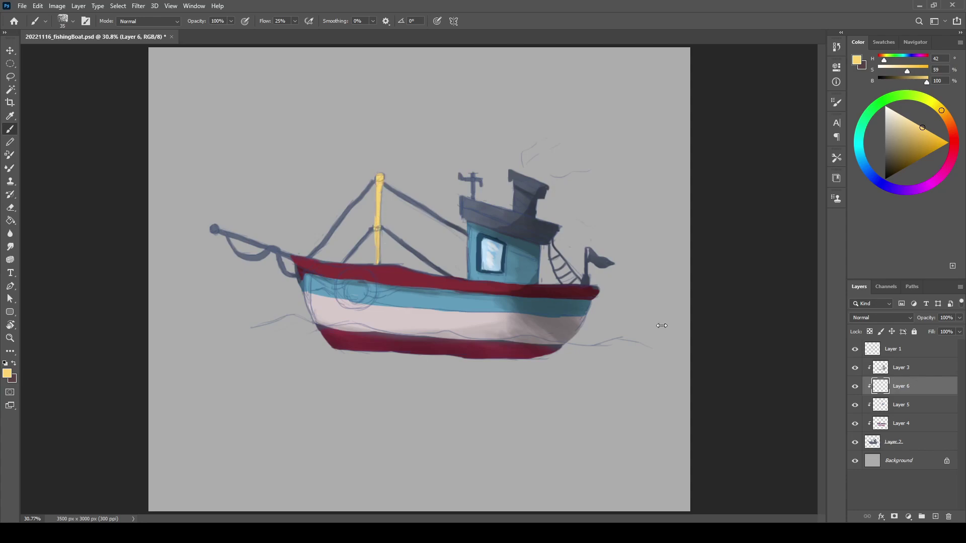
{"action": "left_click", "coordinate": [885, 158]}
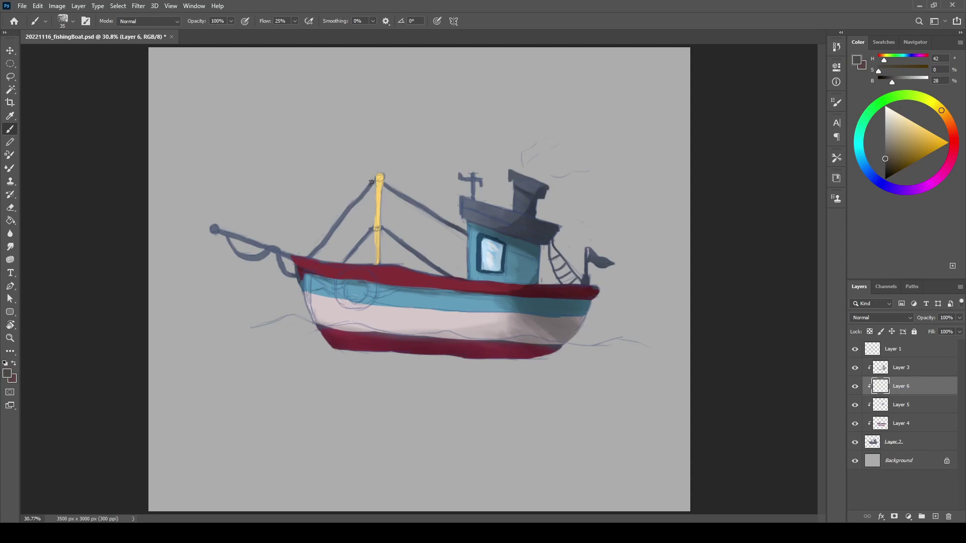
{"action": "left_click_drag", "start_coordinate": [372, 182], "coordinate": [309, 257]}
{"action": "left_click_drag", "start_coordinate": [381, 229], "coordinate": [371, 229]}
Step: Darken the right and lower stays, the ladder rail and the rope under the bowsprit
{"action": "left_click_drag", "start_coordinate": [377, 179], "coordinate": [467, 233]}
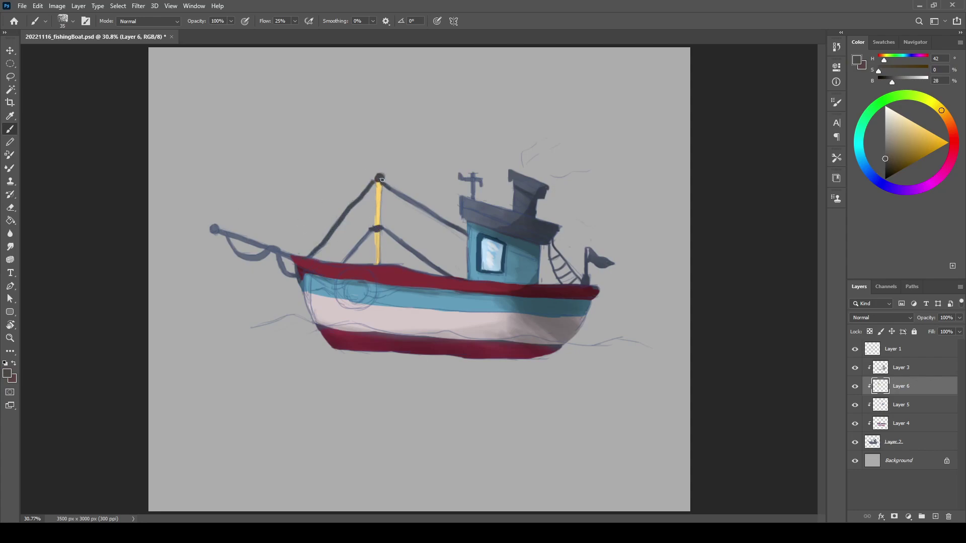
{"action": "mouse_move", "coordinate": [349, 255]}
{"action": "left_mouse_down"}
{"action": "mouse_move", "coordinate": [370, 230]}
{"action": "mouse_move", "coordinate": [447, 275]}
{"action": "left_mouse_up"}
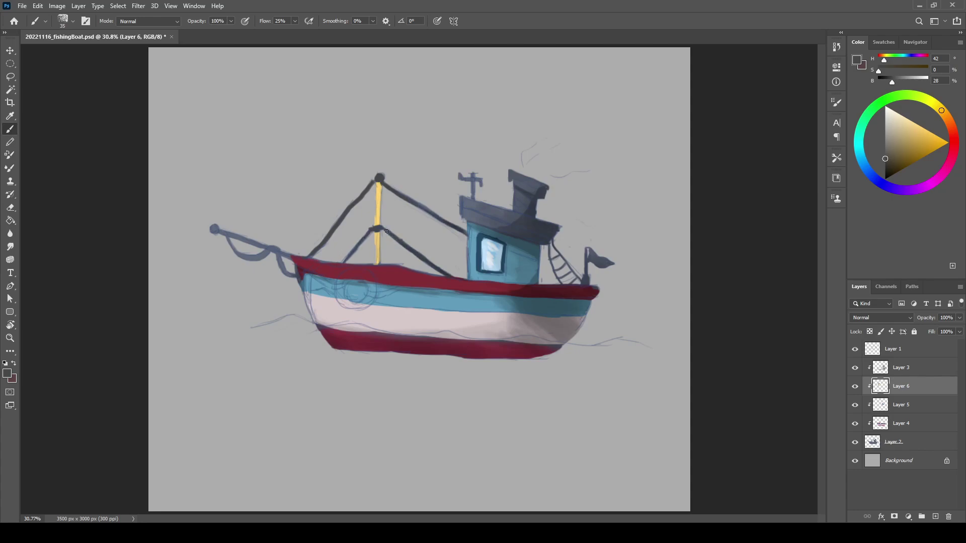
{"action": "left_click_drag", "start_coordinate": [553, 243], "coordinate": [555, 263]}
{"action": "left_click_drag", "start_coordinate": [229, 240], "coordinate": [270, 249]}
Step: Paint the bowsprit and its tip yellow and add a dark blue-grey rope across it
{"action": "left_click", "coordinate": [378, 217], "text": "alt"}
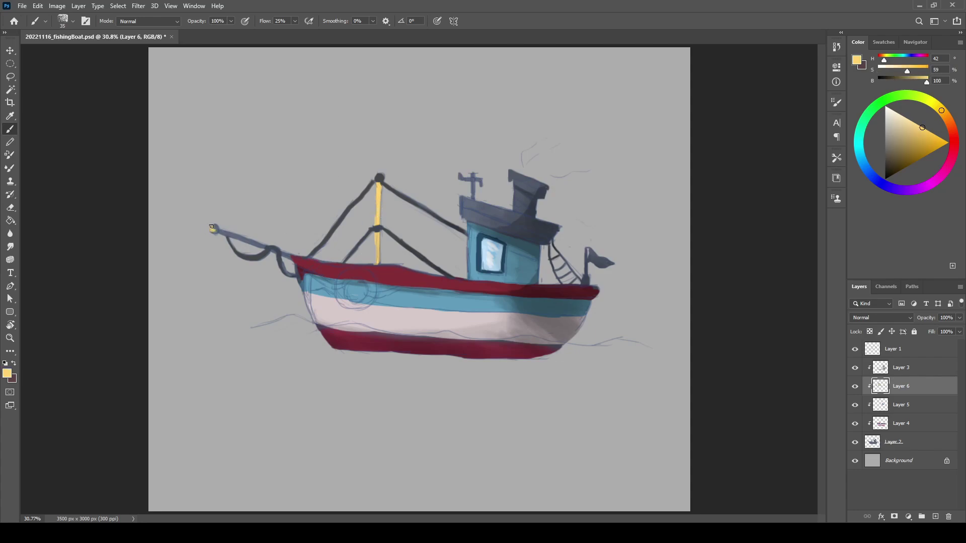
{"action": "left_click_drag", "start_coordinate": [211, 227], "coordinate": [292, 259]}
{"action": "left_click", "coordinate": [260, 258], "text": "alt"}
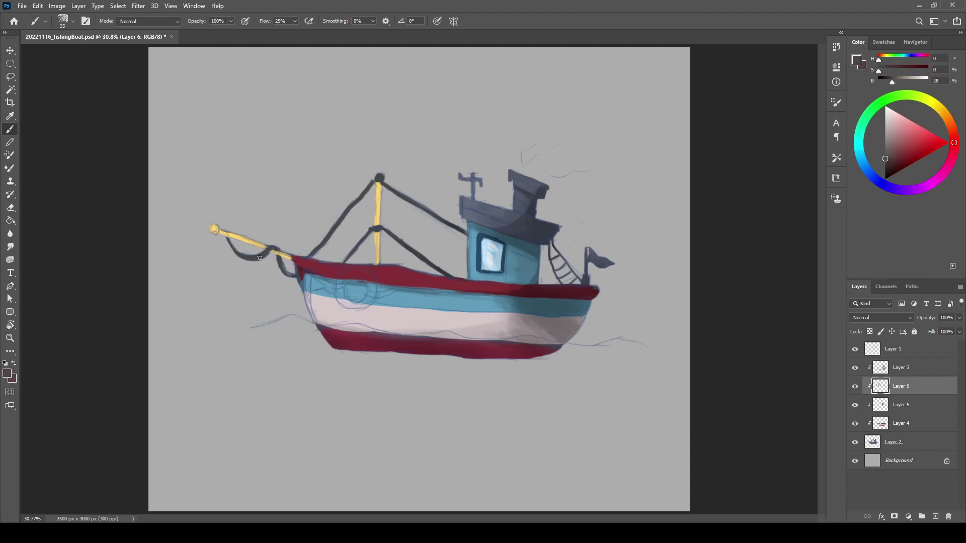
{"action": "left_click", "coordinate": [274, 250], "text": "alt"}
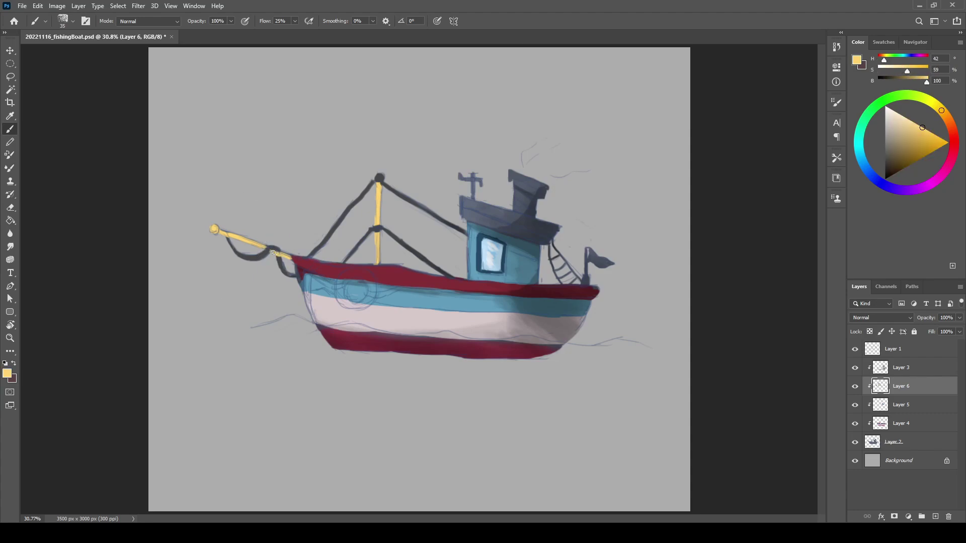
{"action": "left_click", "coordinate": [267, 249], "text": "alt"}
{"action": "left_click_drag", "start_coordinate": [276, 248], "coordinate": [280, 264]}
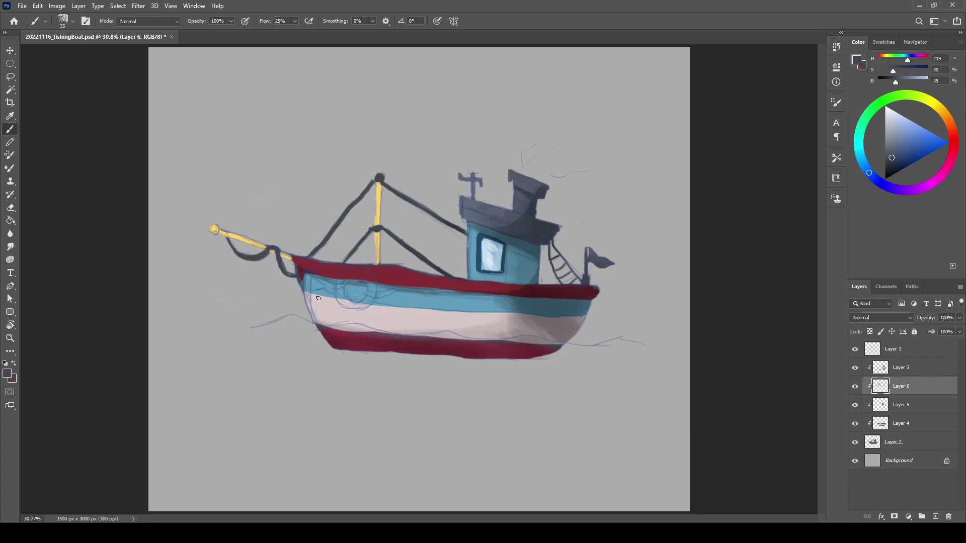
{"action": "key", "text": "ctrl+minus"}
{"action": "key", "text": "ctrl+minus"}
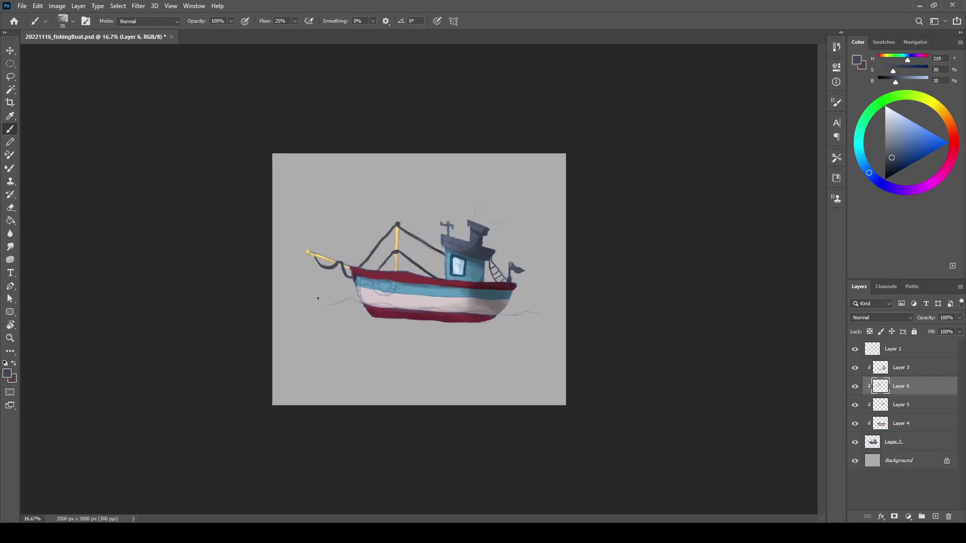
Step: Add a clipped Overlay layer (Layer 7) and pick pale blue and yellow highlight colours
{"action": "key", "text": "ctrl+shift+alt+n"}
{"action": "scroll", "coordinate": [858, 318], "scroll_direction": "down", "scroll_amount": 12}
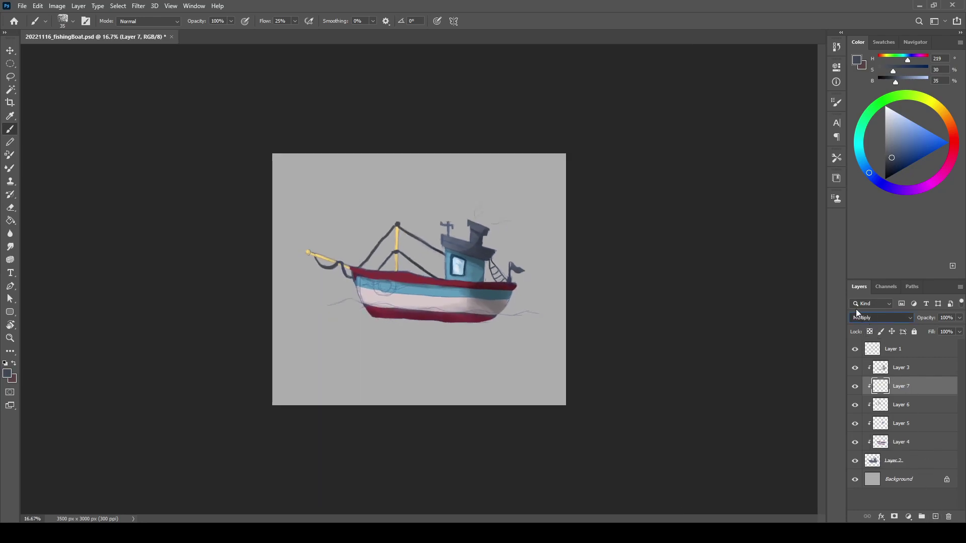
{"action": "left_click", "coordinate": [897, 112]}
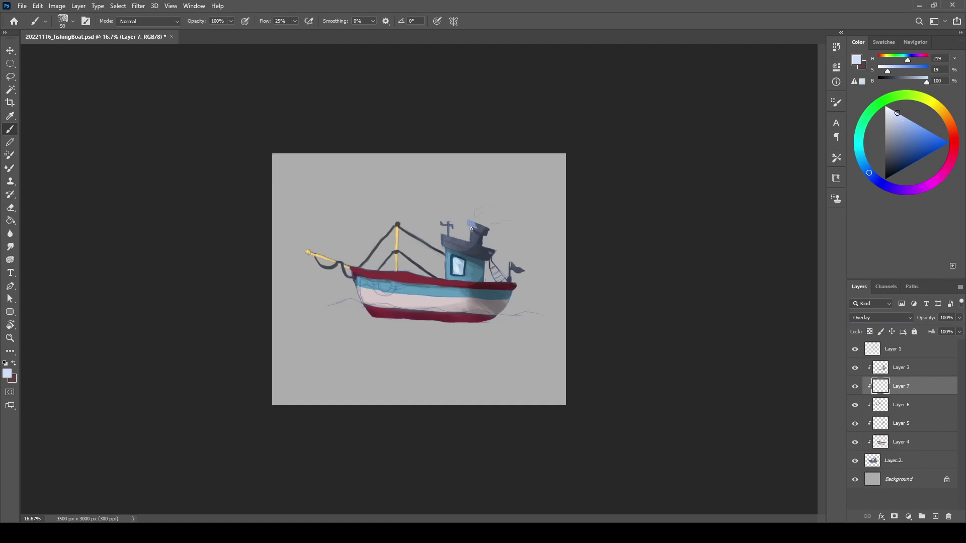
{"action": "left_click", "coordinate": [939, 107]}
{"action": "left_click", "coordinate": [924, 128]}
{"action": "type", "text": "66"}
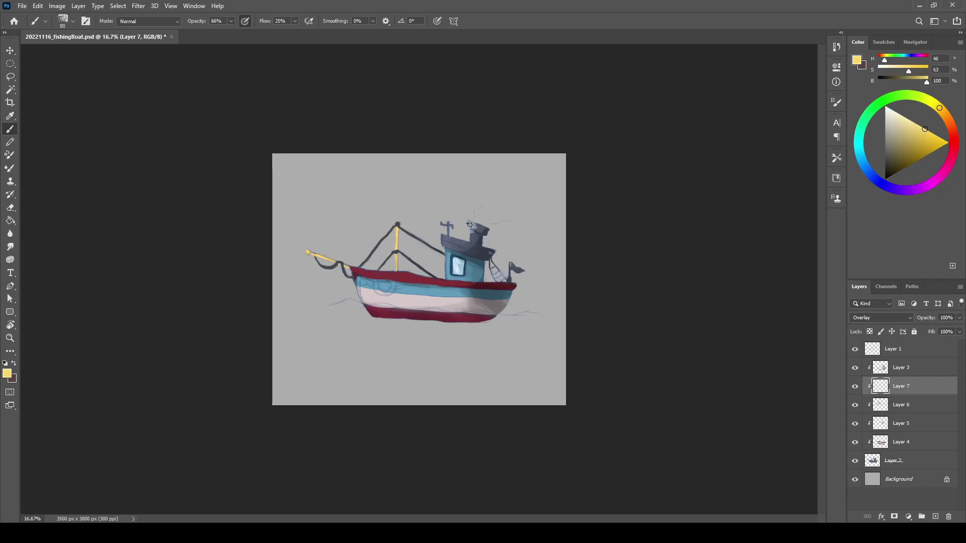
{"action": "left_click", "coordinate": [911, 121]}
Step: Reselect Layer 6 and choose a brick red colour for the chimney
{"action": "left_click", "coordinate": [900, 405]}
{"action": "left_click", "coordinate": [956, 147]}
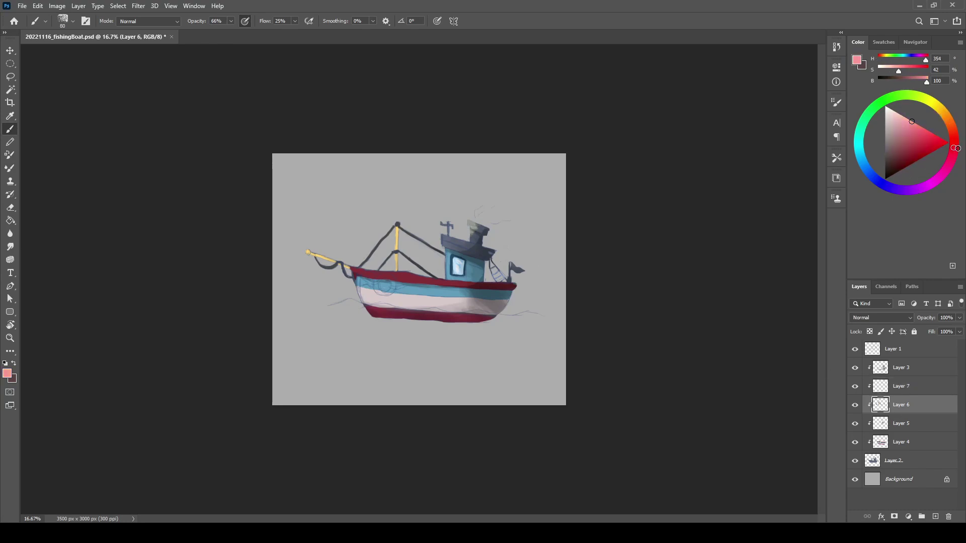
{"action": "left_click_drag", "start_coordinate": [956, 148], "coordinate": [952, 133]}
{"action": "left_click", "coordinate": [914, 144]}
{"action": "key", "text": "ctrl+plus"}
{"action": "key", "text": "ctrl+plus"}
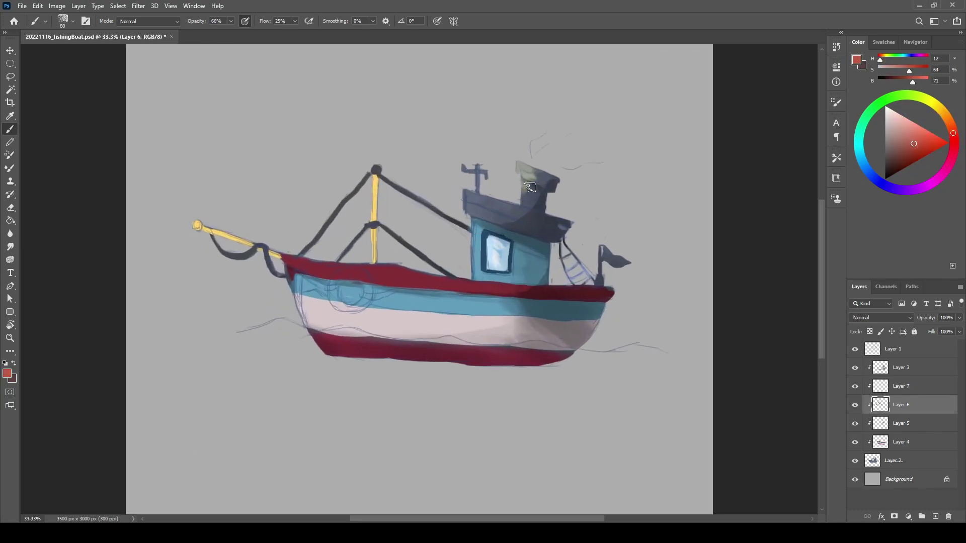
Step: Paint the funnel brick-red with the brush at 100% opacity
{"action": "left_click_drag", "start_coordinate": [530, 187], "coordinate": [522, 173]}
{"action": "left_click", "coordinate": [918, 149]}
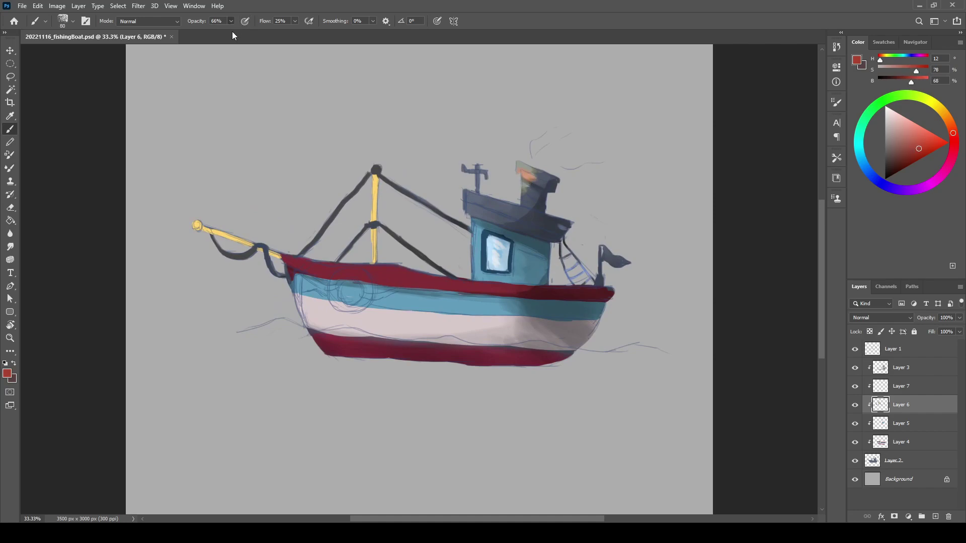
{"action": "key", "text": "0"}
{"action": "left_click_drag", "start_coordinate": [521, 189], "coordinate": [522, 167]}
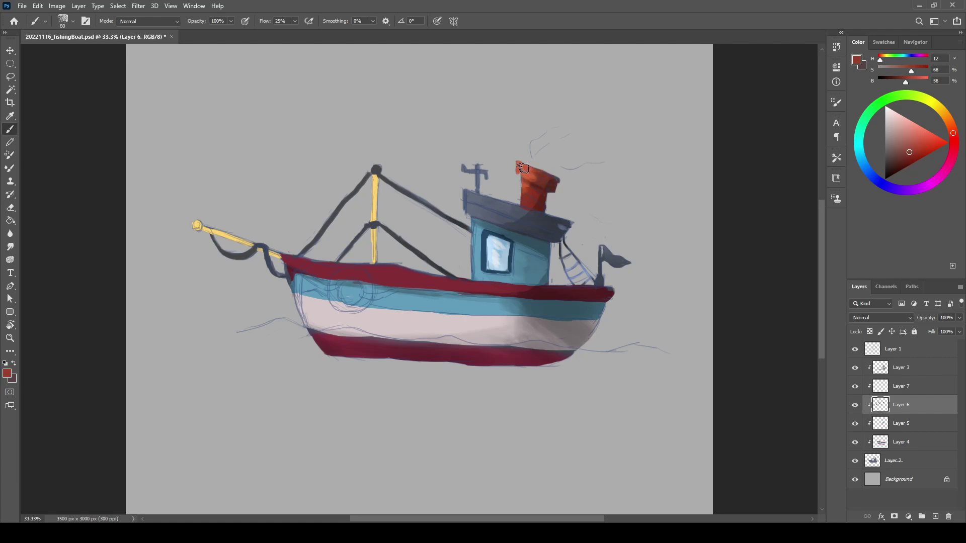
Step: Repaint the funnel in a lighter orange-red and start painting the cabin roof pale off-white
{"action": "left_click", "coordinate": [522, 168], "text": "alt"}
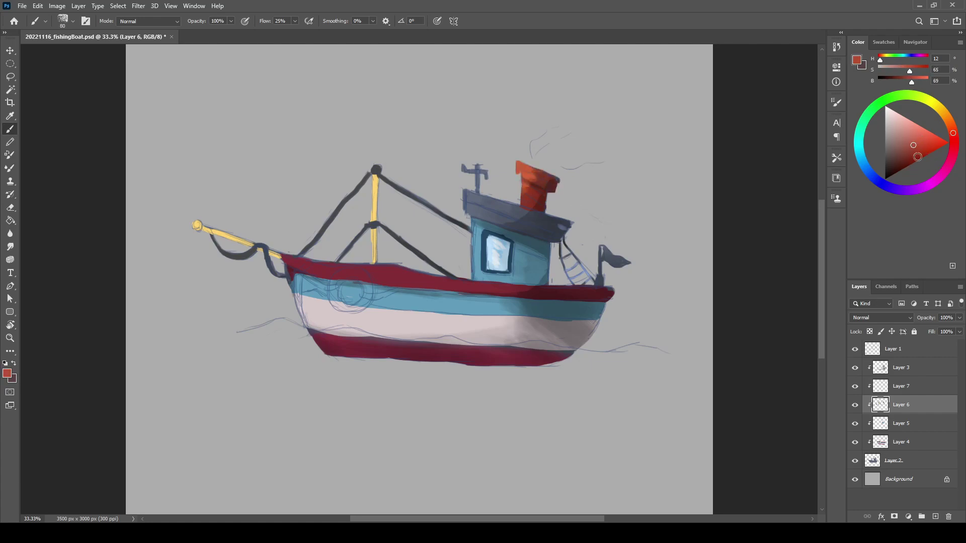
{"action": "left_click", "coordinate": [519, 171], "text": "alt"}
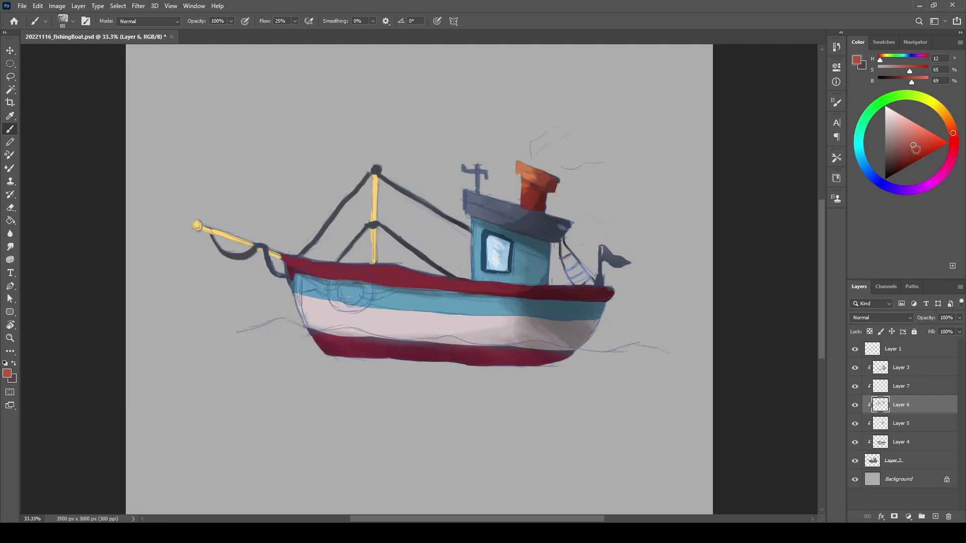
{"action": "left_click_drag", "start_coordinate": [533, 201], "coordinate": [519, 186]}
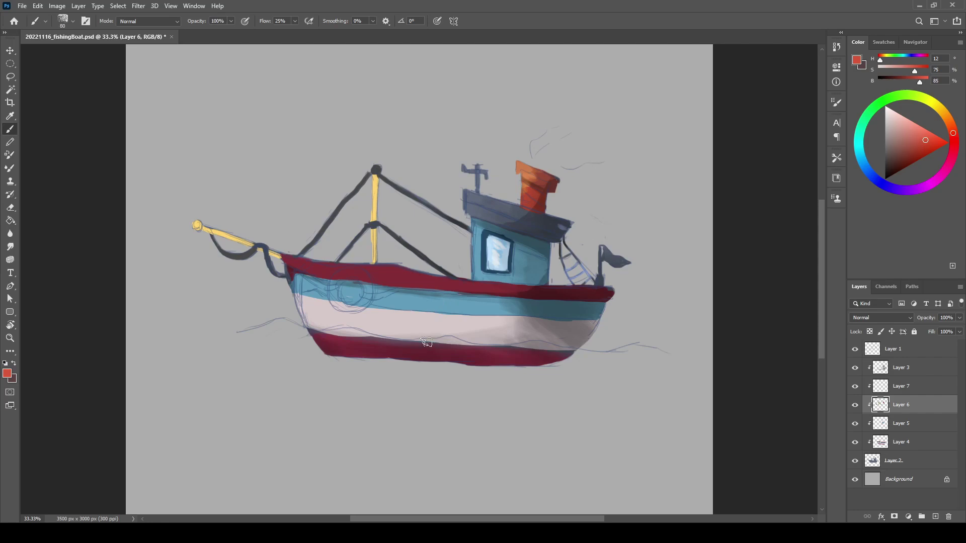
{"action": "left_click", "coordinate": [452, 322], "text": "alt"}
{"action": "mouse_move", "coordinate": [462, 191]}
{"action": "left_mouse_down"}
{"action": "mouse_move", "coordinate": [510, 221]}
{"action": "mouse_move", "coordinate": [564, 223]}
{"action": "left_mouse_up"}
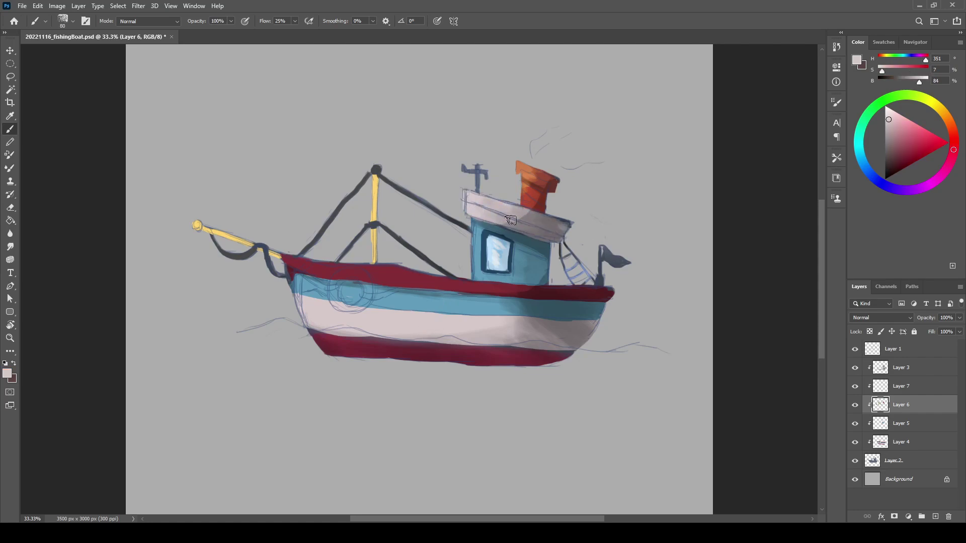
Step: Brush a thin dark crimson stripe along the cabin roof edge, undoing rough strokes, then toggle the sketch layer
{"action": "left_click", "coordinate": [912, 157]}
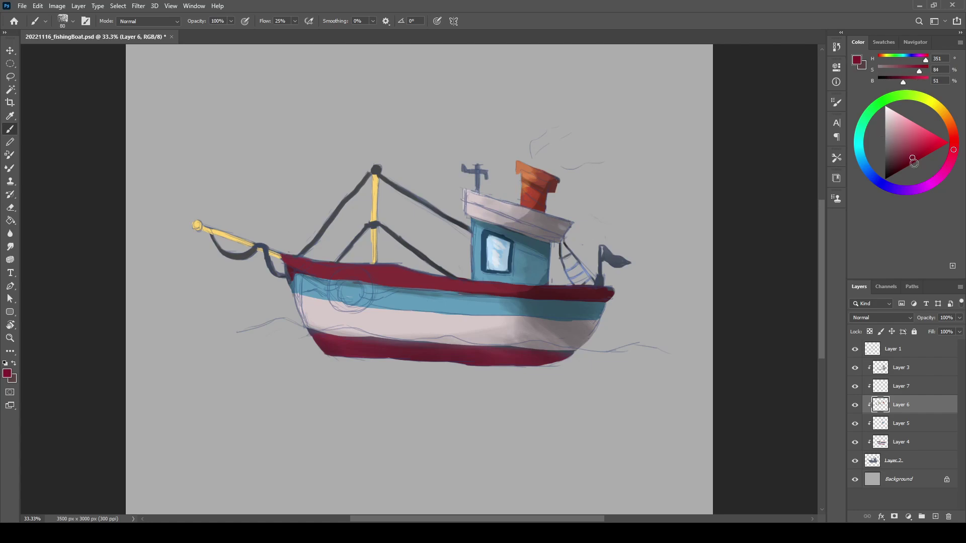
{"action": "left_click_drag", "start_coordinate": [466, 201], "coordinate": [566, 233]}
{"action": "key", "text": "ctrl+z"}
{"action": "key", "text": "ctrl+z"}
{"action": "key", "text": "ctrl+z"}
{"action": "key", "text": "ctrl+z"}
{"action": "key", "text": "ctrl+z"}
{"action": "left_click_drag", "start_coordinate": [463, 200], "coordinate": [566, 235]}
{"action": "mouse_move", "coordinate": [506, 217]}
{"action": "left_mouse_down"}
{"action": "mouse_move", "coordinate": [465, 201]}
{"action": "mouse_move", "coordinate": [566, 234]}
{"action": "left_mouse_up"}
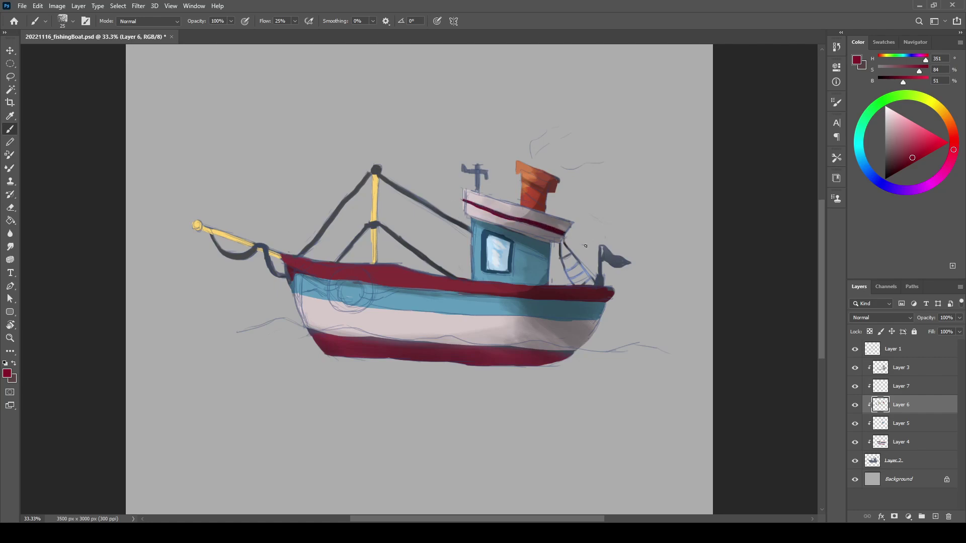
{"action": "key", "text": "ctrl+z"}
{"action": "key", "text": "ctrl+z"}
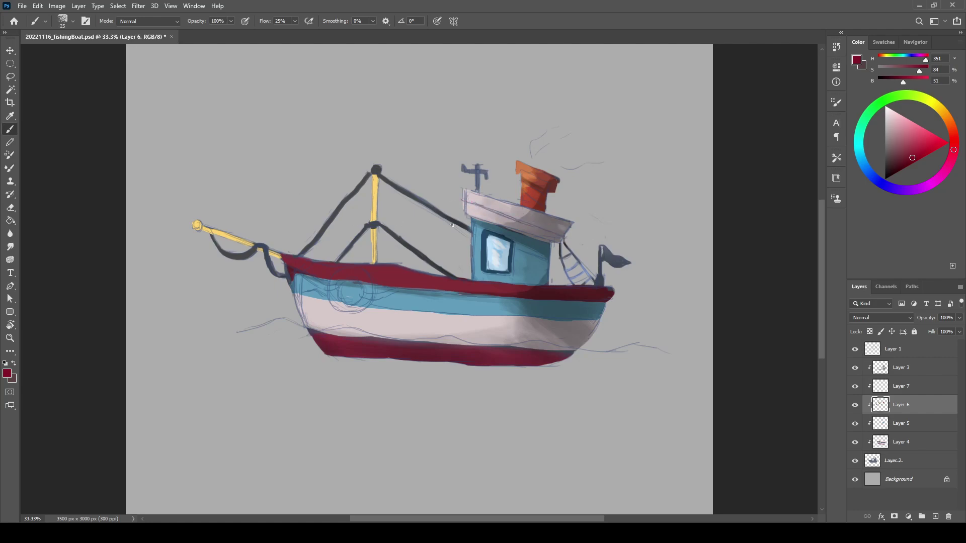
{"action": "left_click_drag", "start_coordinate": [463, 201], "coordinate": [563, 233]}
{"action": "left_click", "coordinate": [874, 354]}
{"action": "left_click", "coordinate": [855, 350]}
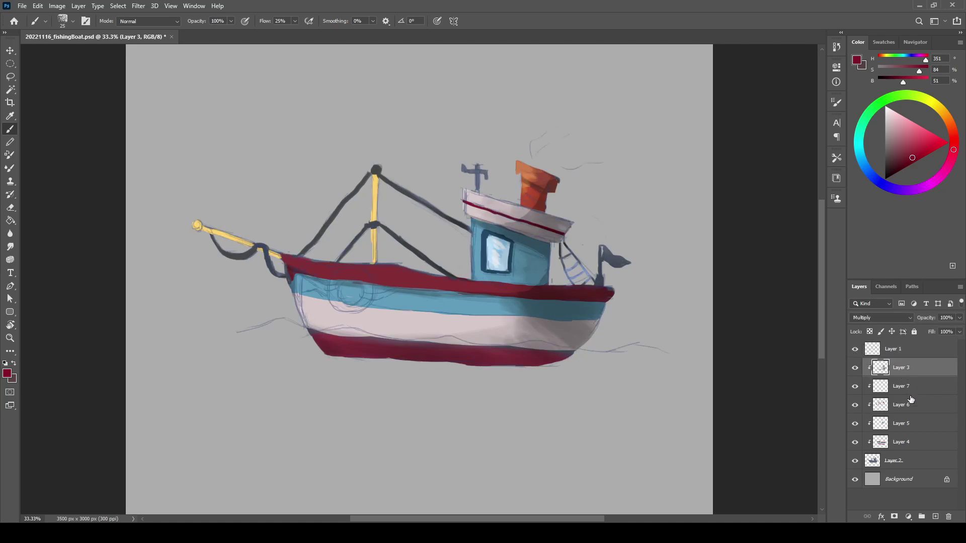
Step: Paint a thick bright red ring around the hull porthole on a new layer
{"action": "left_click", "coordinate": [925, 498]}
{"action": "left_click_drag", "start_coordinate": [914, 160], "coordinate": [915, 146]}
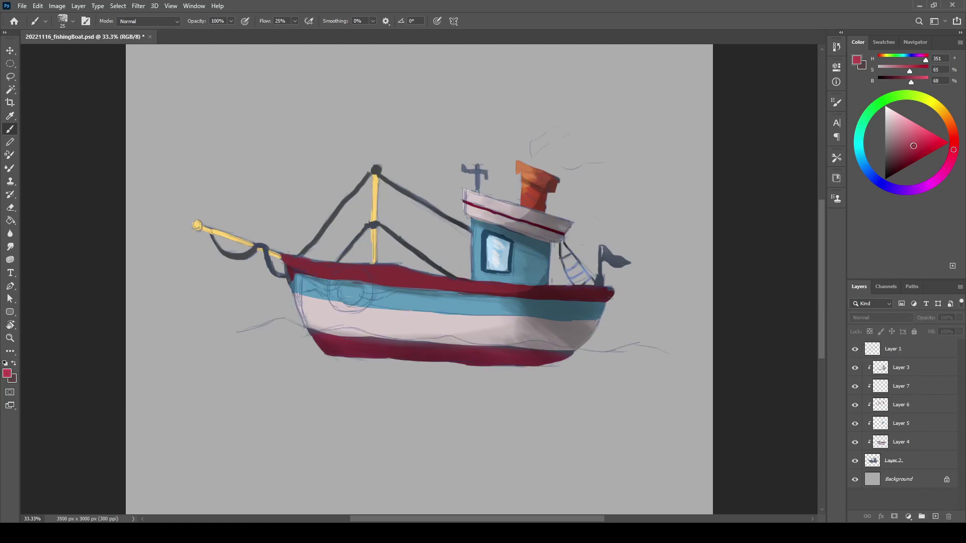
{"action": "left_click", "coordinate": [935, 516]}
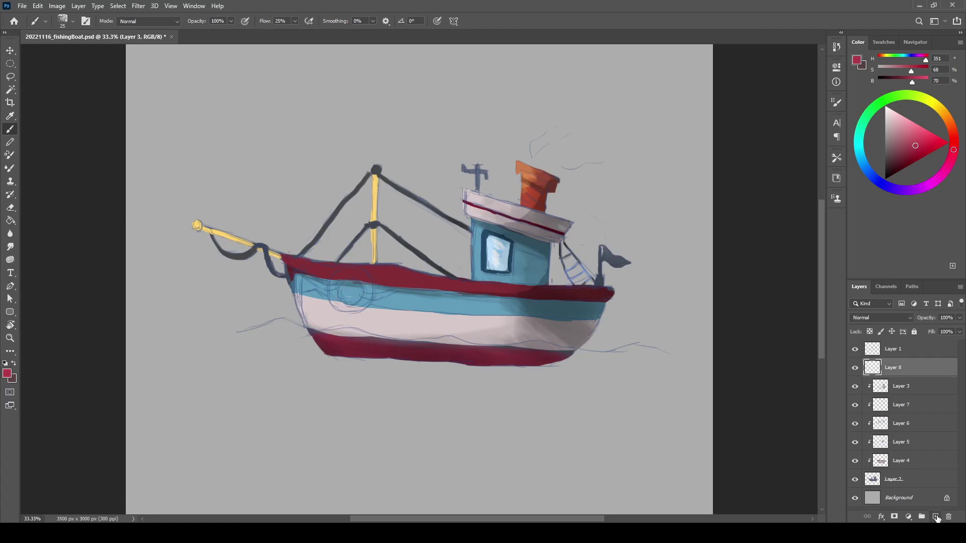
{"action": "left_click", "coordinate": [920, 142]}
{"action": "left_click_drag", "start_coordinate": [345, 275], "coordinate": [352, 274]}
{"action": "left_click_drag", "start_coordinate": [921, 143], "coordinate": [935, 146]}
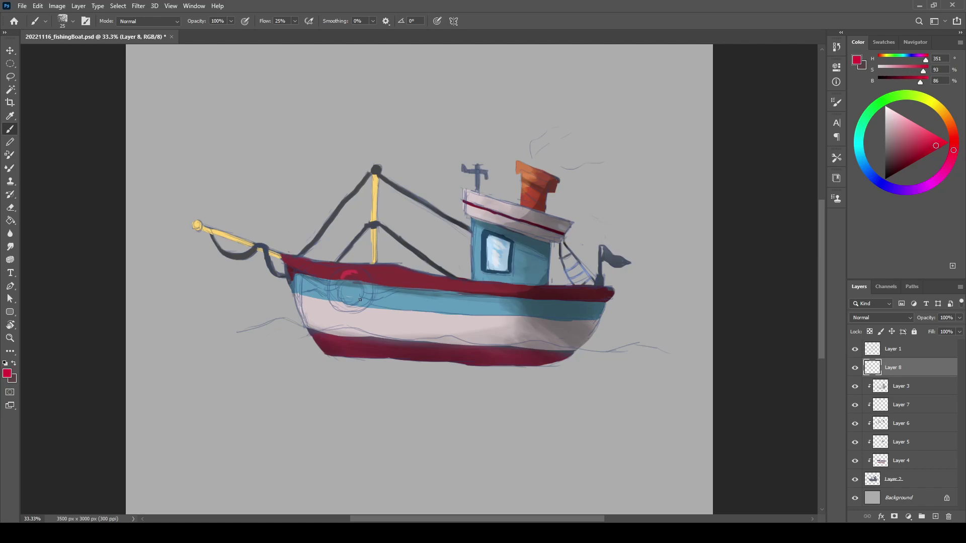
{"action": "key", "text": "ctrl+plus"}
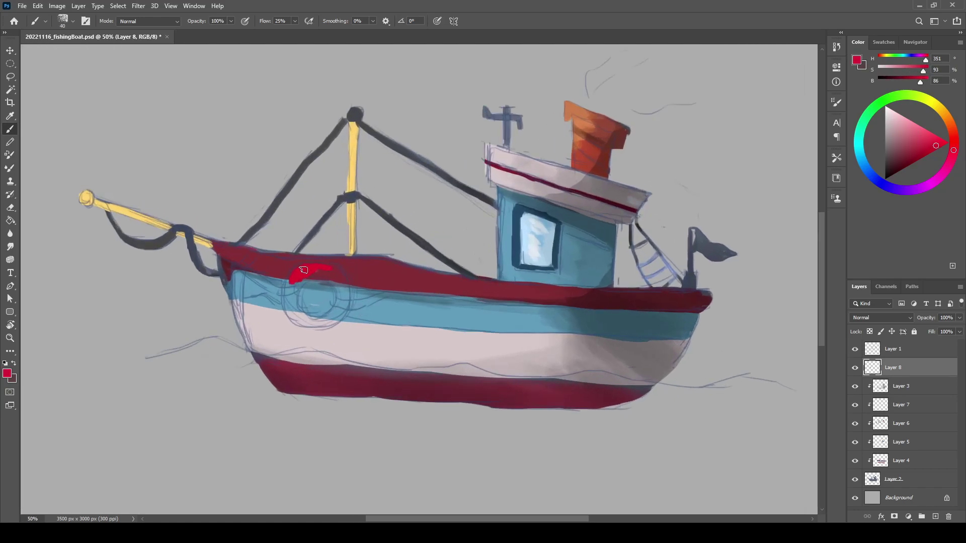
{"action": "left_click_drag", "start_coordinate": [304, 270], "coordinate": [348, 298]}
{"action": "mouse_move", "coordinate": [326, 269]}
{"action": "left_mouse_down"}
{"action": "mouse_move", "coordinate": [335, 313]}
{"action": "mouse_move", "coordinate": [295, 304]}
{"action": "mouse_move", "coordinate": [335, 326]}
{"action": "left_mouse_up"}
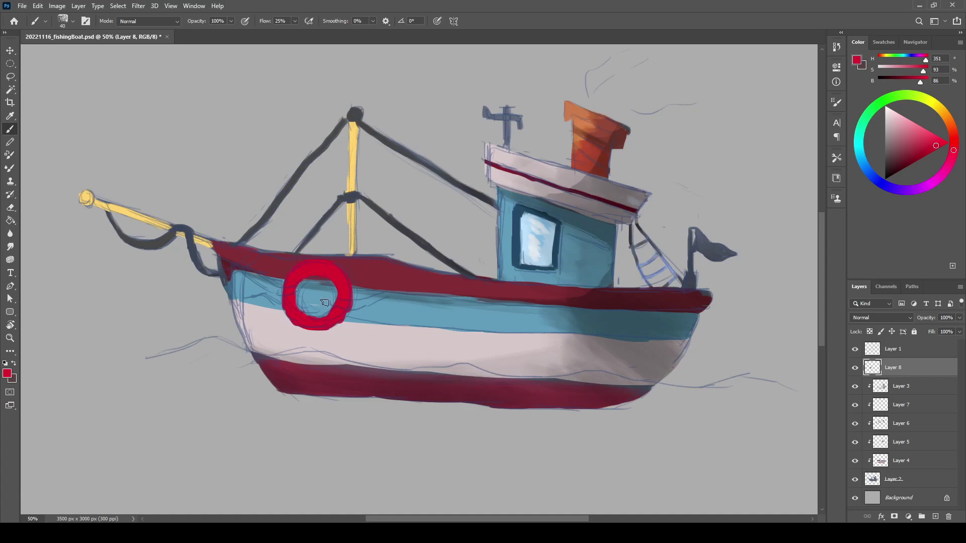
Step: Erase the ring's right edge, lock its transparency, and brush pale pink stripes on it
{"action": "key", "text": "e"}
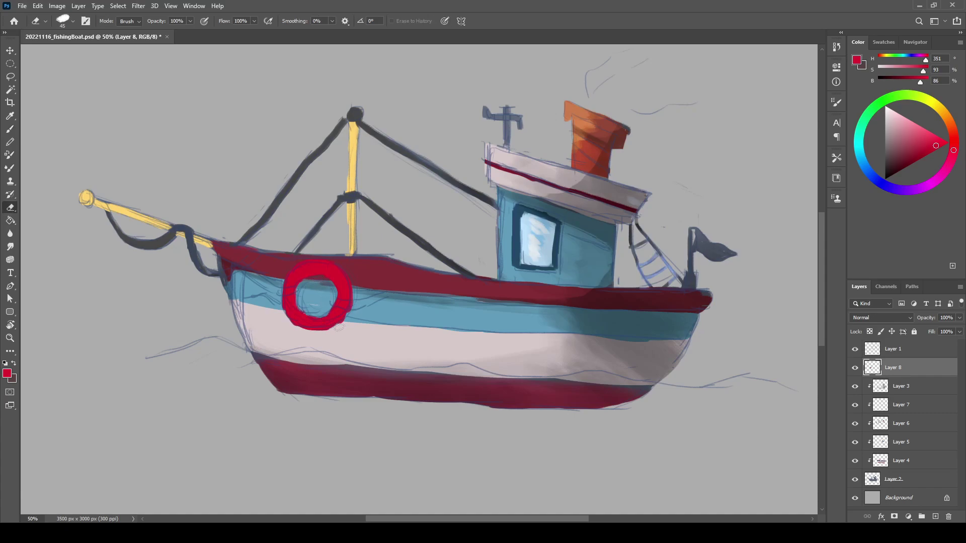
{"action": "left_click_drag", "start_coordinate": [352, 283], "coordinate": [351, 309]}
{"action": "left_click", "coordinate": [869, 331]}
{"action": "left_click", "coordinate": [902, 116]}
{"action": "key", "text": "b"}
{"action": "mouse_move", "coordinate": [314, 274]}
{"action": "left_mouse_down"}
{"action": "mouse_move", "coordinate": [317, 261]}
{"action": "mouse_move", "coordinate": [296, 293]}
{"action": "mouse_move", "coordinate": [349, 302]}
{"action": "left_mouse_up"}
{"action": "left_click_drag", "start_coordinate": [313, 330], "coordinate": [315, 318]}
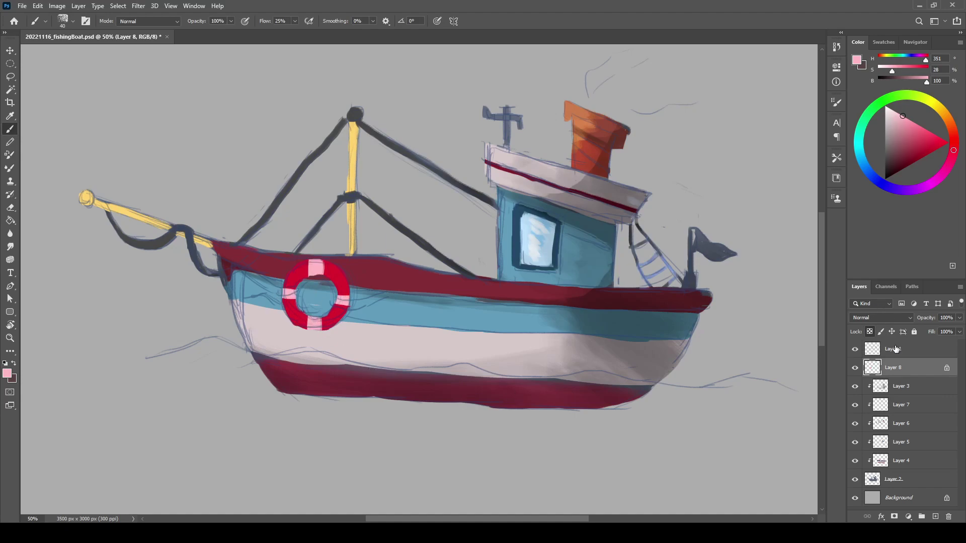
Step: Paint a dark maroon rope from the life-ring along the hull with a smaller brush
{"action": "left_click", "coordinate": [935, 516], "text": "ctrl"}
{"action": "mouse_move", "coordinate": [927, 81]}
{"action": "left_mouse_down"}
{"action": "mouse_move", "coordinate": [890, 82]}
{"action": "mouse_move", "coordinate": [901, 74]}
{"action": "left_mouse_up"}
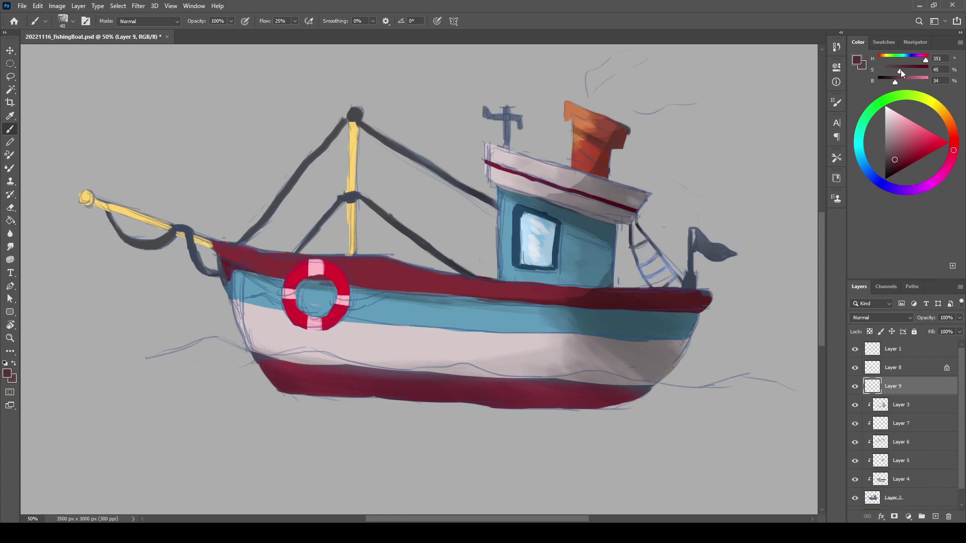
{"action": "key", "text": "bracketleft"}
{"action": "left_click_drag", "start_coordinate": [231, 248], "coordinate": [282, 292]}
{"action": "left_click_drag", "start_coordinate": [351, 305], "coordinate": [390, 286]}
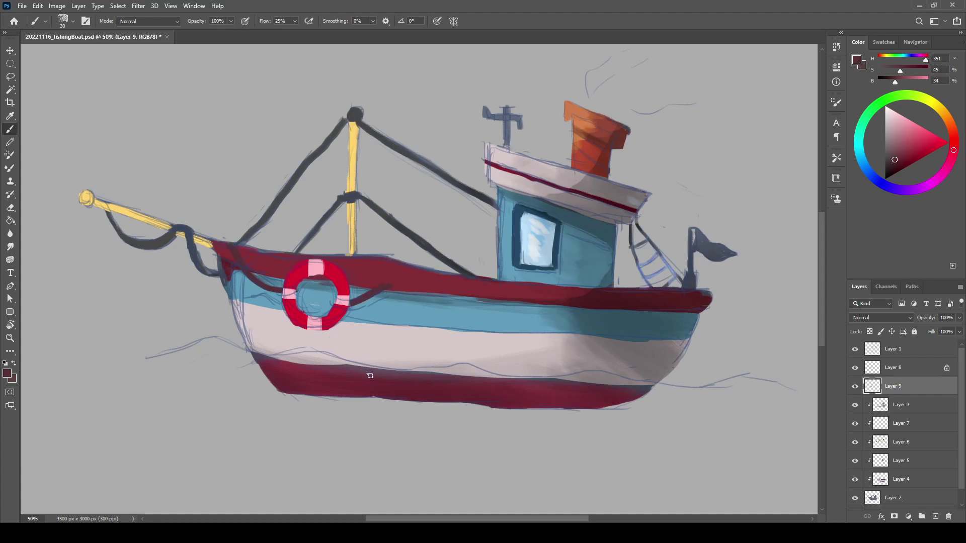
Step: Fit the picture in view and add an empty Layer 10 above Layer 8
{"action": "key", "text": "ctrl+0"}
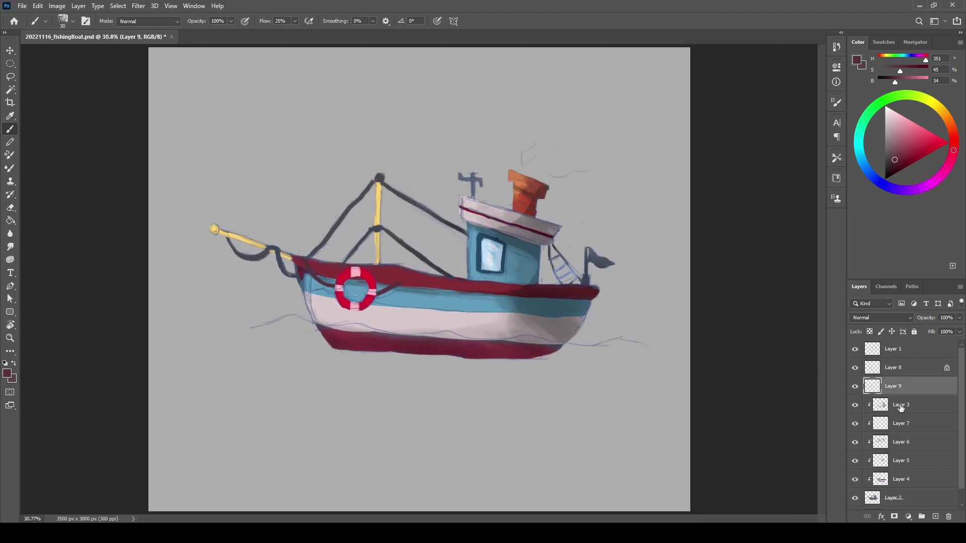
{"action": "left_click", "coordinate": [900, 405]}
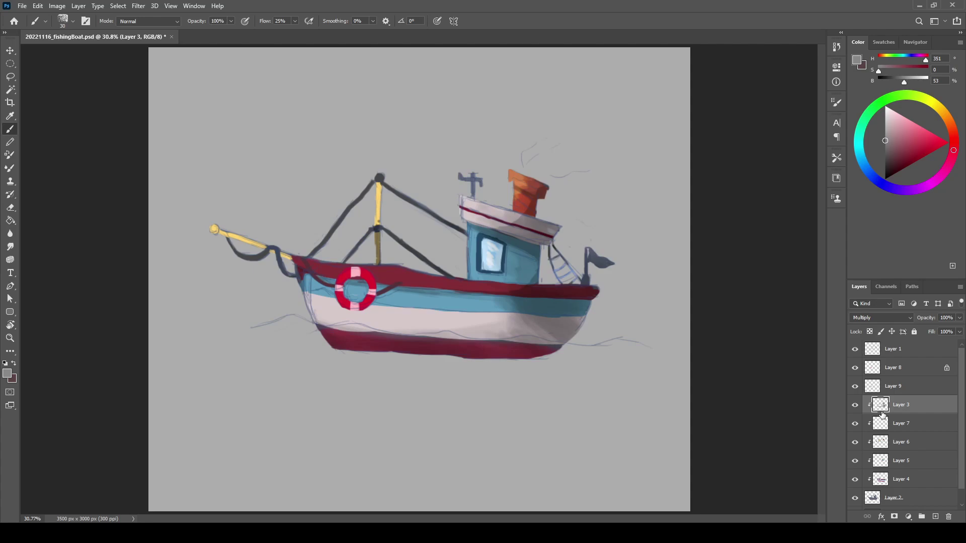
{"action": "left_click", "coordinate": [893, 367]}
{"action": "left_click", "coordinate": [935, 517]}
Step: Brush soft light-blue water along the lower hull with pressure-controlled opacity
{"action": "left_click", "coordinate": [864, 164]}
{"action": "left_click", "coordinate": [904, 124]}
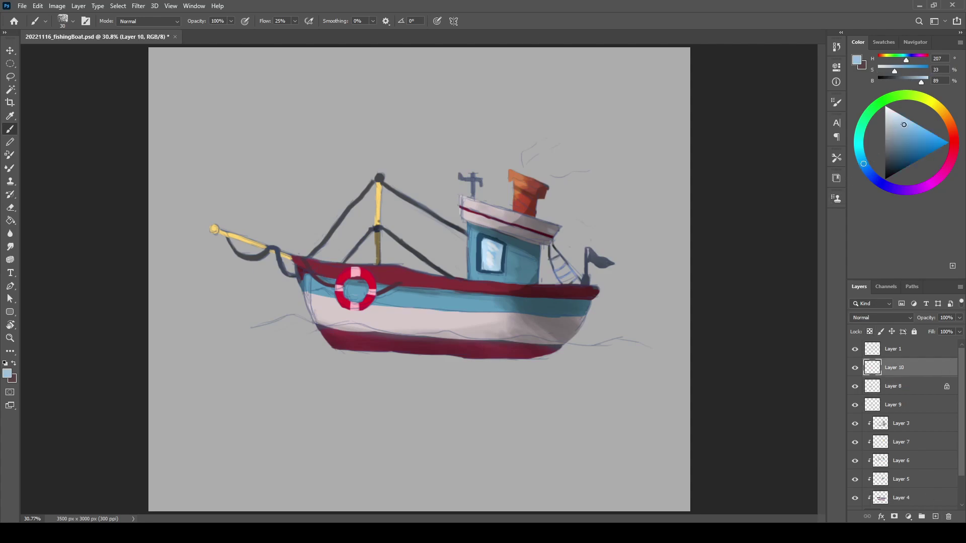
{"action": "left_click_drag", "start_coordinate": [904, 125], "coordinate": [904, 141]}
{"action": "left_click", "coordinate": [244, 22]}
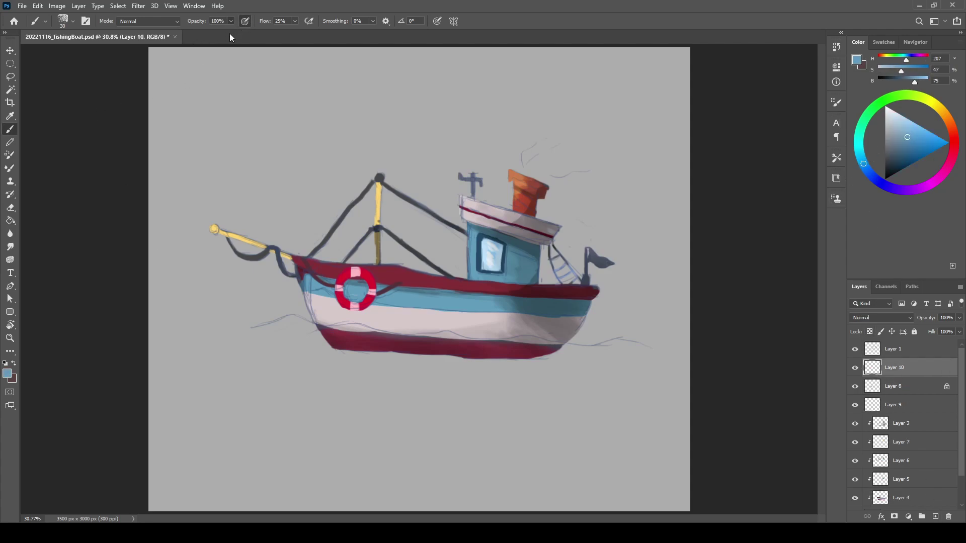
{"action": "type", "text": "59"}
{"action": "key", "text": "]"}
{"action": "key", "text": "]"}
{"action": "key", "text": "]"}
{"action": "mouse_move", "coordinate": [241, 334]}
{"action": "left_mouse_down"}
{"action": "mouse_move", "coordinate": [604, 355]}
{"action": "mouse_move", "coordinate": [270, 339]}
{"action": "mouse_move", "coordinate": [558, 359]}
{"action": "left_mouse_up"}
Step: Paint dark blue waves under the boat with grey and light-blue touches on the left
{"action": "left_click", "coordinate": [906, 157]}
{"action": "mouse_move", "coordinate": [257, 335]}
{"action": "left_mouse_down"}
{"action": "mouse_move", "coordinate": [473, 335]}
{"action": "mouse_move", "coordinate": [583, 353]}
{"action": "mouse_move", "coordinate": [633, 350]}
{"action": "left_mouse_up"}
{"action": "left_click", "coordinate": [885, 151]}
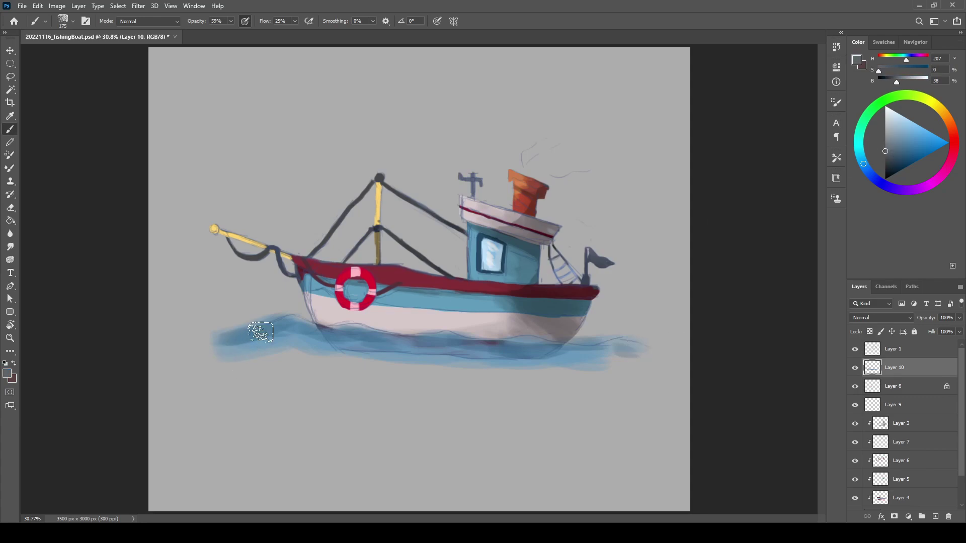
{"action": "left_click_drag", "start_coordinate": [211, 345], "coordinate": [280, 331]}
{"action": "left_click", "coordinate": [900, 119]}
{"action": "left_click_drag", "start_coordinate": [221, 339], "coordinate": [341, 335]}
{"action": "left_click", "coordinate": [915, 160]}
{"action": "mouse_move", "coordinate": [217, 342]}
{"action": "left_mouse_down"}
{"action": "mouse_move", "coordinate": [272, 322]}
{"action": "mouse_move", "coordinate": [355, 321]}
{"action": "mouse_move", "coordinate": [397, 338]}
{"action": "mouse_move", "coordinate": [576, 347]}
{"action": "left_mouse_up"}
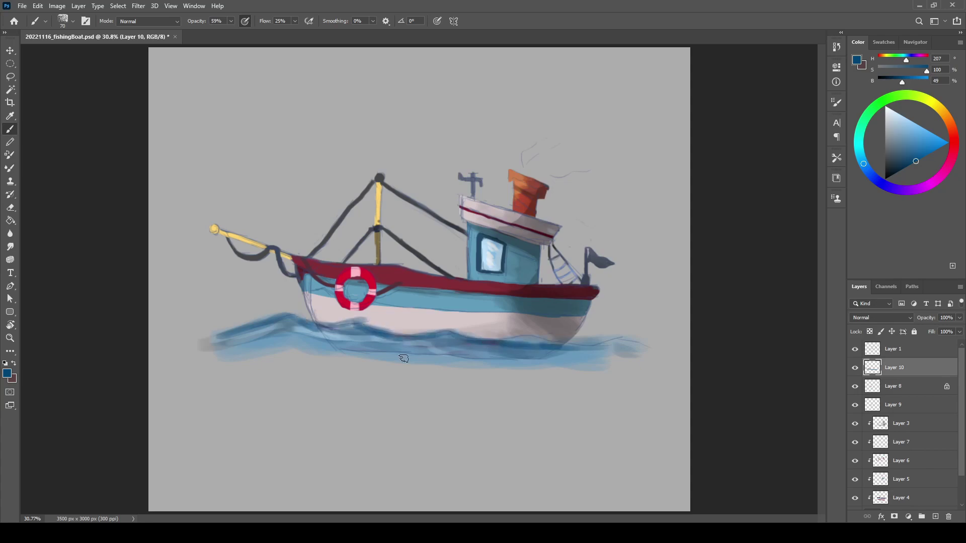
Step: Layer sampled light and deep blues along the waterline and bow with a larger brush
{"action": "left_click", "coordinate": [315, 331], "text": "alt"}
{"action": "left_click_drag", "start_coordinate": [319, 335], "coordinate": [567, 343]}
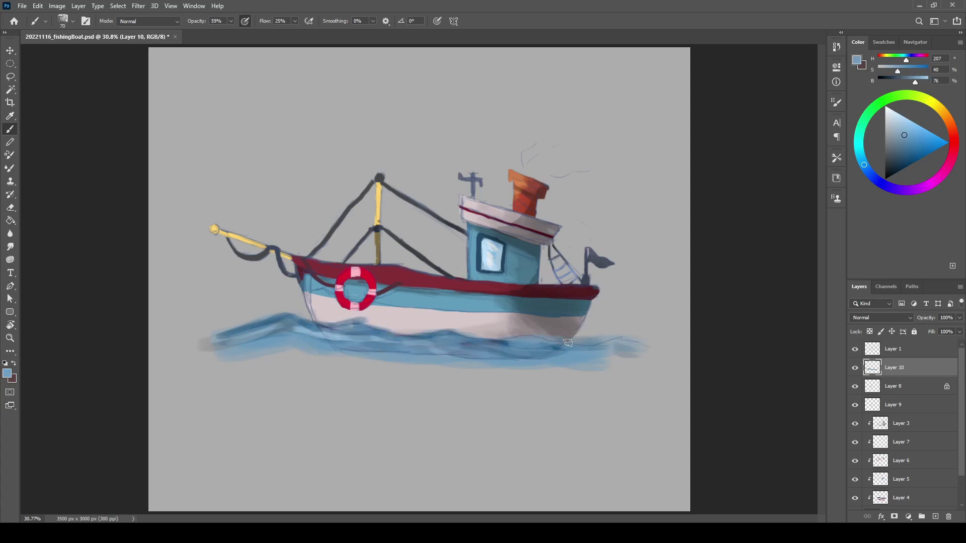
{"action": "left_click", "coordinate": [291, 326], "text": "alt"}
{"action": "mouse_move", "coordinate": [237, 338]}
{"action": "left_mouse_down"}
{"action": "mouse_move", "coordinate": [277, 326]}
{"action": "mouse_move", "coordinate": [416, 339]}
{"action": "left_mouse_up"}
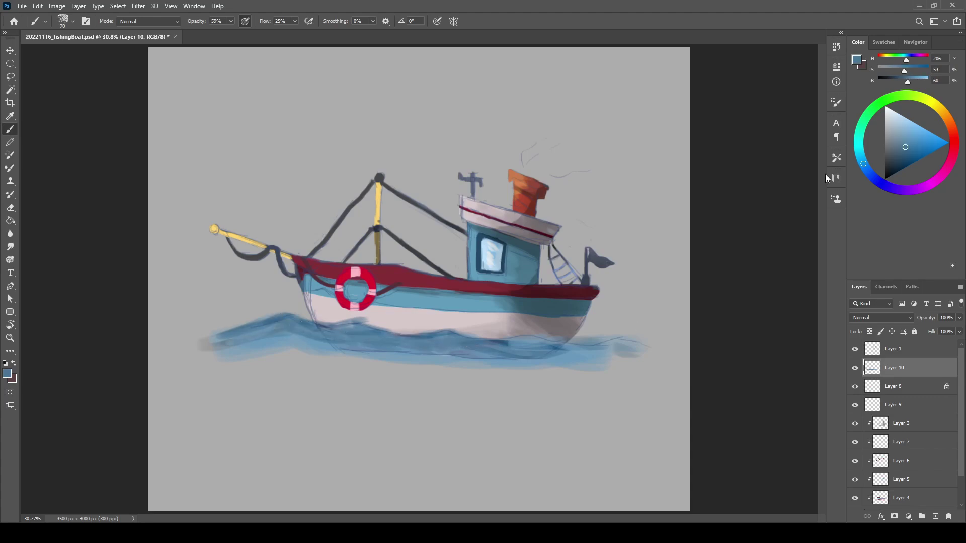
{"action": "left_click", "coordinate": [908, 156]}
{"action": "key", "text": "bracketright"}
{"action": "key", "text": "bracketright"}
{"action": "left_click_drag", "start_coordinate": [216, 344], "coordinate": [367, 336]}
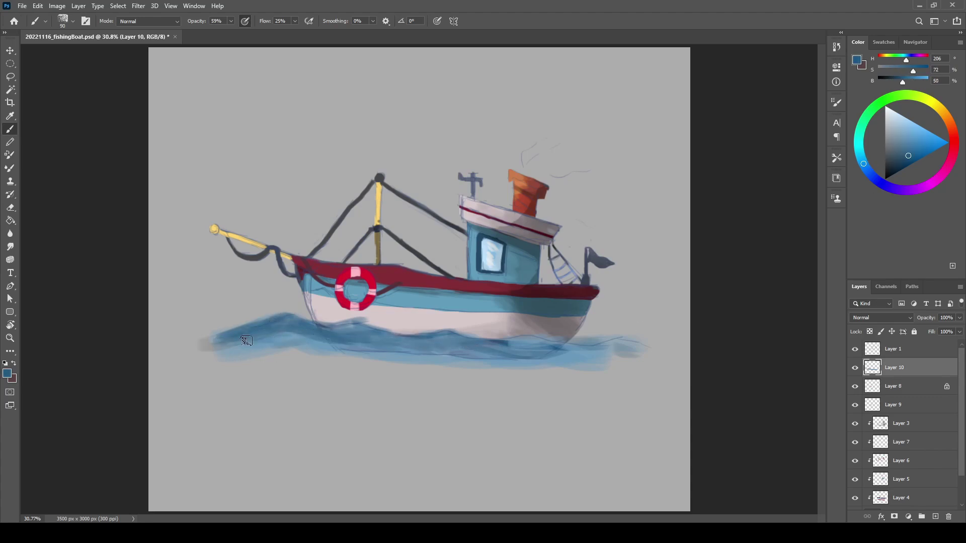
{"action": "mouse_move", "coordinate": [246, 340]}
{"action": "left_mouse_down"}
{"action": "mouse_move", "coordinate": [362, 330]}
{"action": "mouse_move", "coordinate": [599, 355]}
{"action": "mouse_move", "coordinate": [642, 339]}
{"action": "left_mouse_up"}
Step: Add thin pale-blue wave highlights at the bow with a 45px brush
{"action": "left_click", "coordinate": [893, 143]}
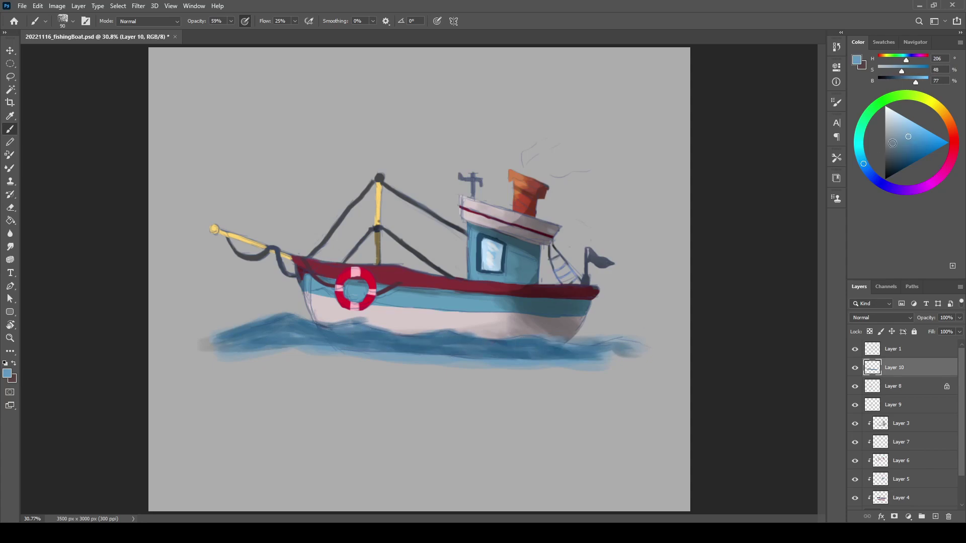
{"action": "left_click", "coordinate": [898, 118]}
{"action": "key", "text": "bracketleft"}
{"action": "key", "text": "bracketleft"}
{"action": "key", "text": "bracketleft"}
{"action": "mouse_move", "coordinate": [272, 330]}
{"action": "left_mouse_down"}
{"action": "mouse_move", "coordinate": [236, 338]}
{"action": "mouse_move", "coordinate": [275, 326]}
{"action": "mouse_move", "coordinate": [500, 340]}
{"action": "left_mouse_up"}
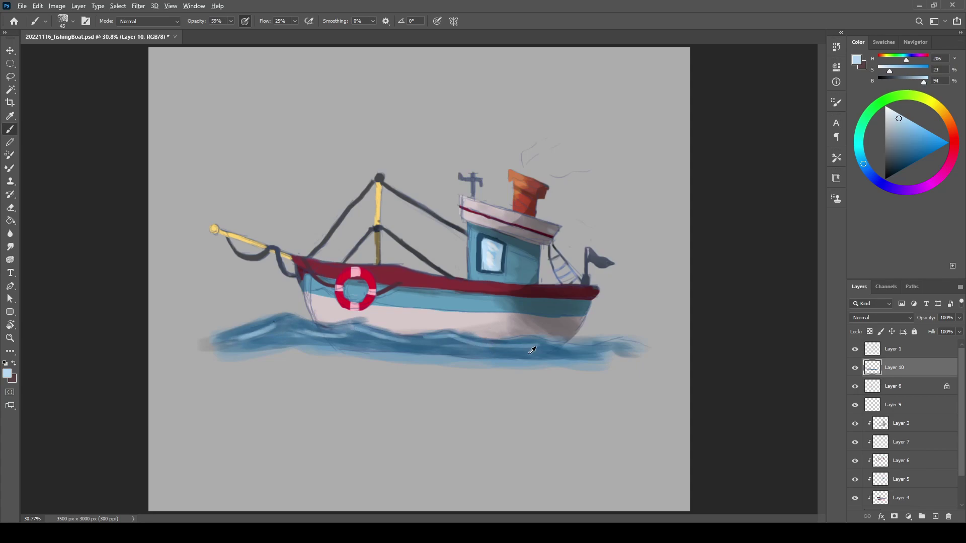
Step: Sample the dark grey and paint a soft 200px shadow beneath the water
{"action": "left_click", "coordinate": [517, 350], "text": "alt"}
{"action": "key", "text": "bracketright"}
{"action": "key", "text": "bracketright"}
{"action": "key", "text": "bracketright"}
{"action": "mouse_move", "coordinate": [327, 362]}
{"action": "left_mouse_down"}
{"action": "mouse_move", "coordinate": [503, 361]}
{"action": "mouse_move", "coordinate": [492, 372]}
{"action": "left_mouse_up"}
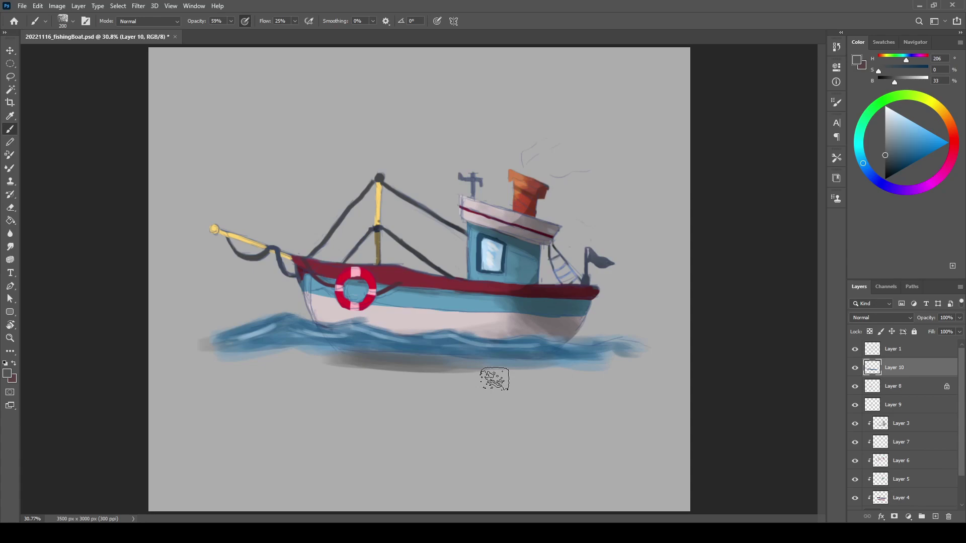
{"action": "left_click", "coordinate": [900, 441]}
Step: Paint pale-yellow highlights on the cabin roof and bow rail on Overlay Layer 7
{"action": "left_click", "coordinate": [939, 107]}
{"action": "left_click", "coordinate": [912, 121]}
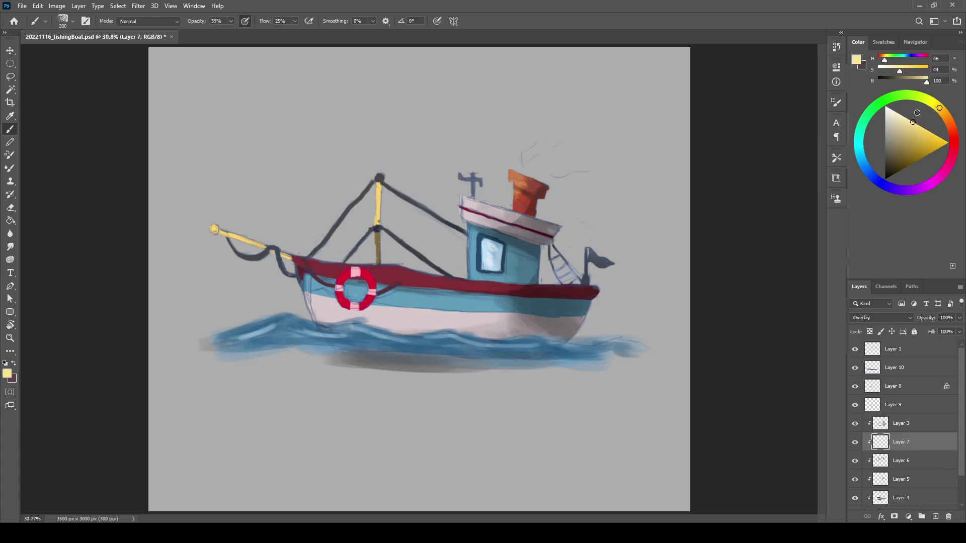
{"action": "mouse_move", "coordinate": [463, 198]}
{"action": "left_mouse_down"}
{"action": "mouse_move", "coordinate": [477, 214]}
{"action": "mouse_move", "coordinate": [374, 180]}
{"action": "left_mouse_up"}
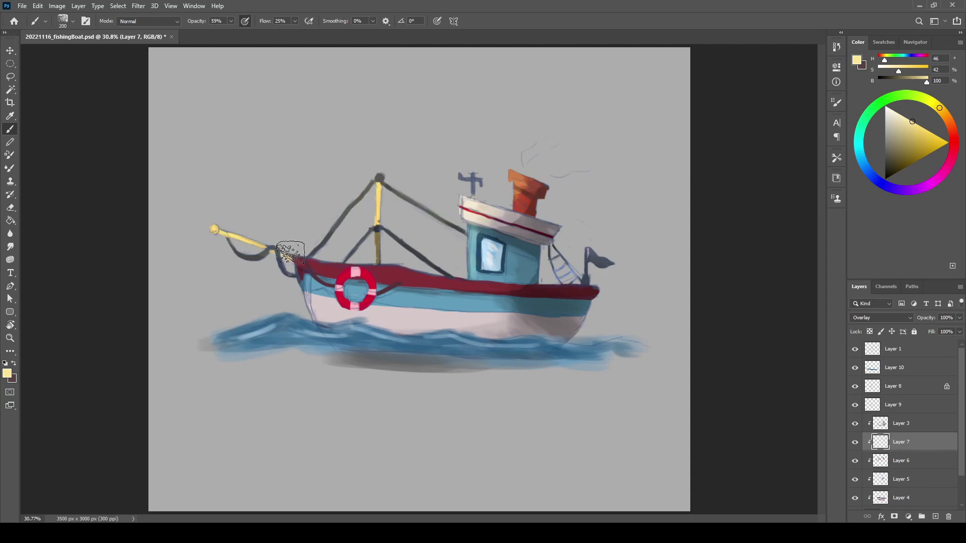
{"action": "left_click_drag", "start_coordinate": [302, 262], "coordinate": [296, 266]}
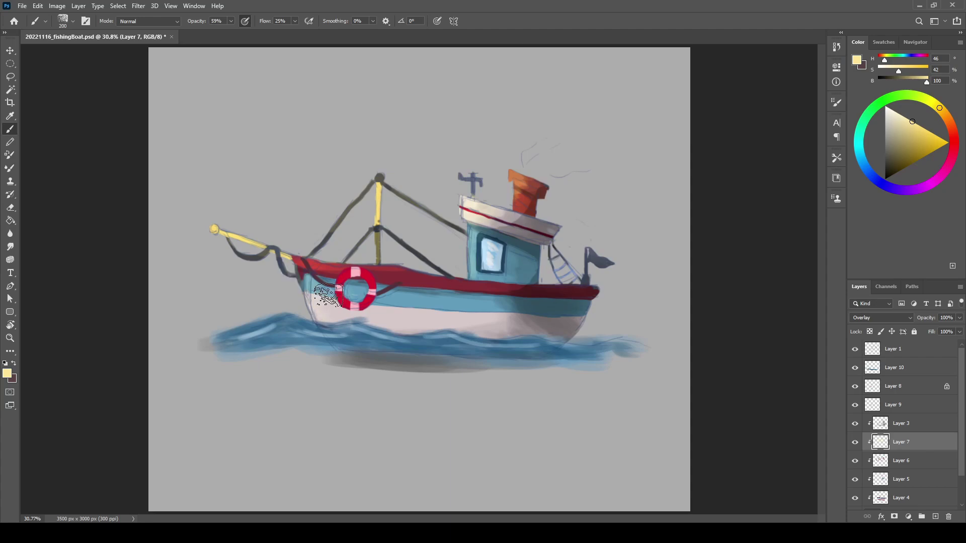
Step: Shade the hull with grey on Multiply Layer 3
{"action": "left_click", "coordinate": [882, 425]}
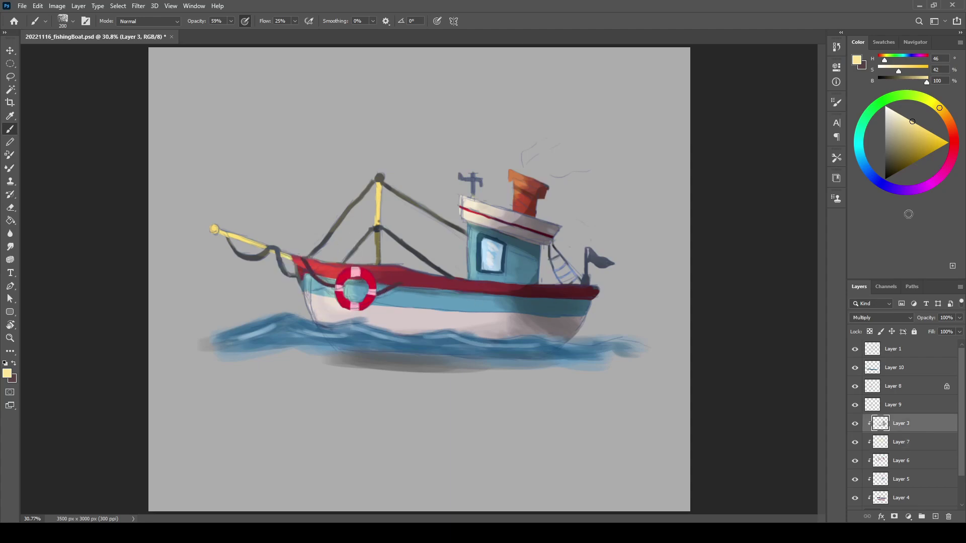
{"action": "left_click", "coordinate": [885, 151]}
{"action": "mouse_move", "coordinate": [312, 288]}
{"action": "left_mouse_down"}
{"action": "mouse_move", "coordinate": [352, 281]}
{"action": "mouse_move", "coordinate": [591, 316]}
{"action": "left_mouse_up"}
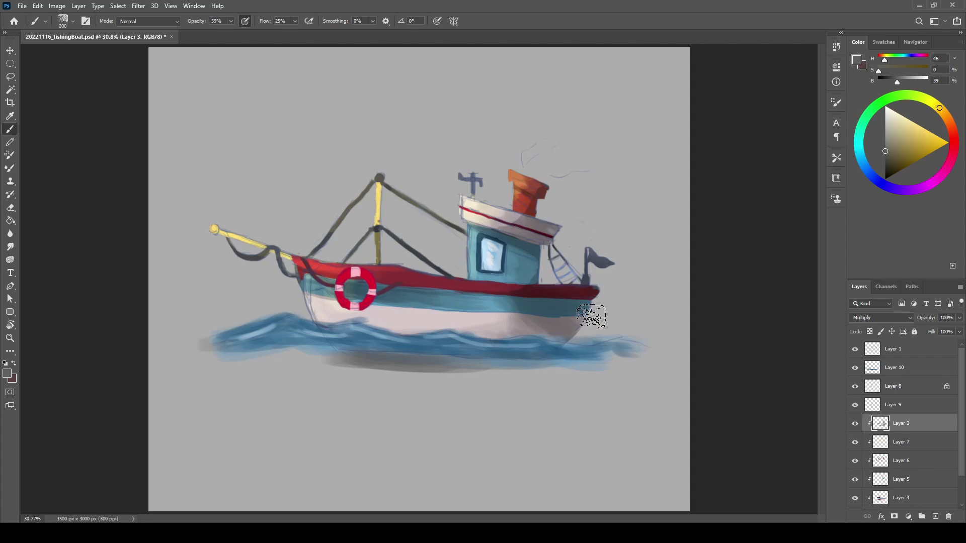
Step: Highlight the cabin roof's front corner and the stern flag in pale yellow, then save
{"action": "left_click", "coordinate": [900, 442]}
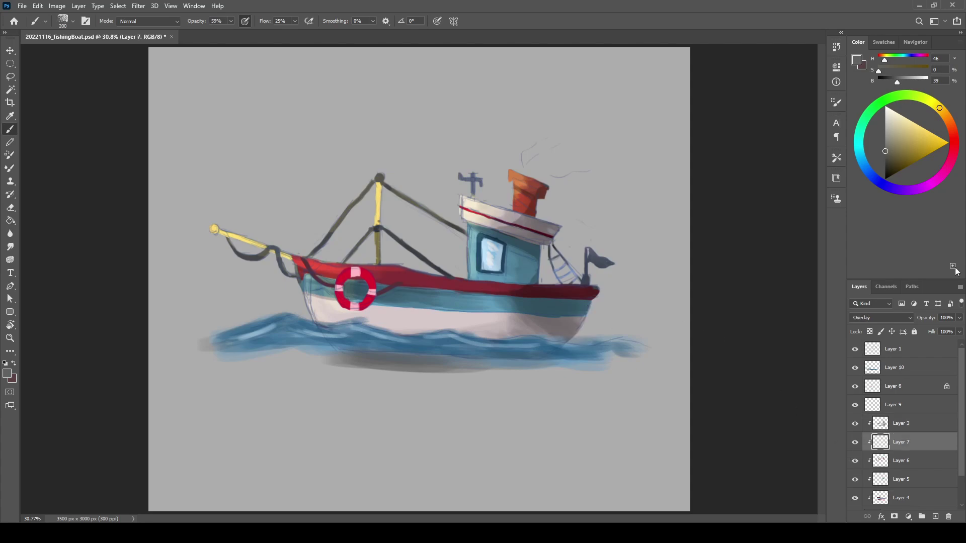
{"action": "left_click", "coordinate": [908, 119]}
{"action": "left_click_drag", "start_coordinate": [459, 207], "coordinate": [462, 219]}
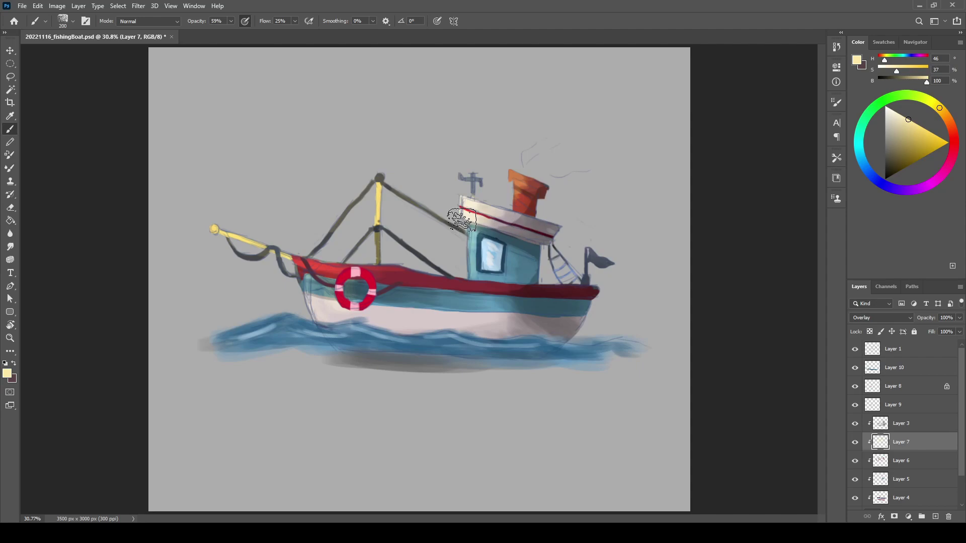
{"action": "left_click_drag", "start_coordinate": [586, 251], "coordinate": [608, 263]}
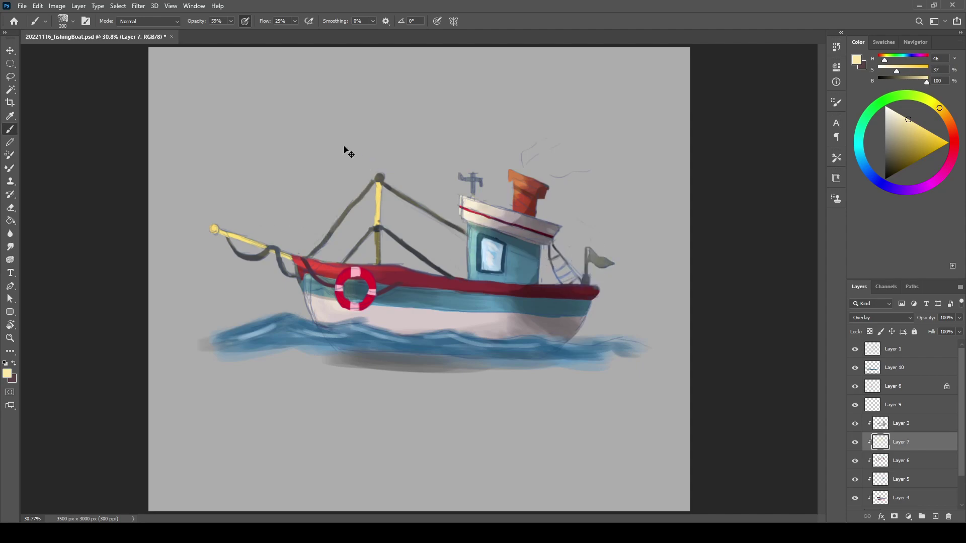
{"action": "key", "text": "ctrl+s"}
{"action": "left_click", "coordinate": [887, 372]}
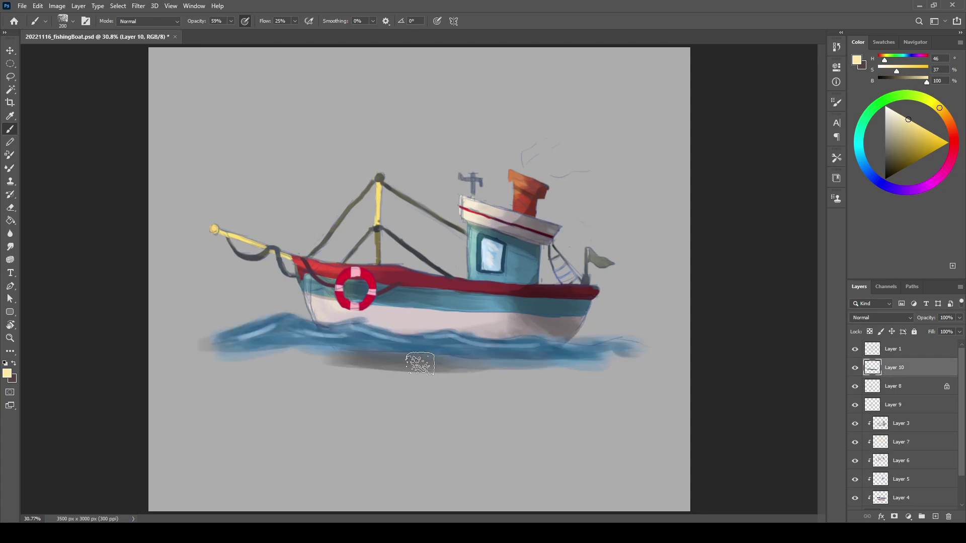
Step: Paint mid blue over the shadow and pale-blue strokes along the right waterline
{"action": "left_click", "coordinate": [334, 356], "text": "alt"}
{"action": "mouse_move", "coordinate": [360, 352]}
{"action": "left_mouse_down"}
{"action": "mouse_move", "coordinate": [397, 364]}
{"action": "mouse_move", "coordinate": [262, 352]}
{"action": "mouse_move", "coordinate": [446, 345]}
{"action": "mouse_move", "coordinate": [591, 355]}
{"action": "mouse_move", "coordinate": [265, 326]}
{"action": "mouse_move", "coordinate": [198, 339]}
{"action": "mouse_move", "coordinate": [542, 368]}
{"action": "left_mouse_up"}
{"action": "left_click", "coordinate": [302, 329], "text": "alt"}
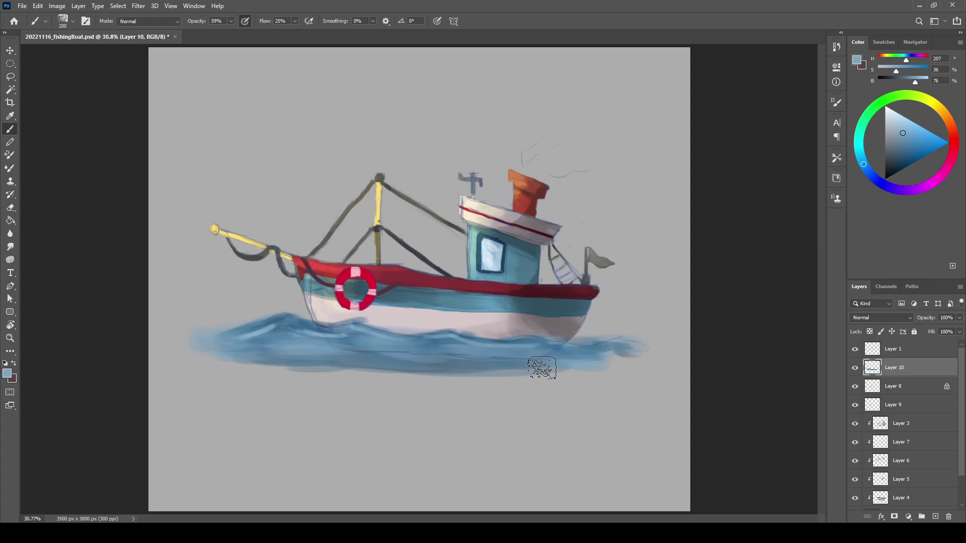
{"action": "key", "text": "bracketleft"}
{"action": "key", "text": "bracketleft"}
{"action": "key", "text": "bracketleft"}
{"action": "left_click", "coordinate": [898, 115]}
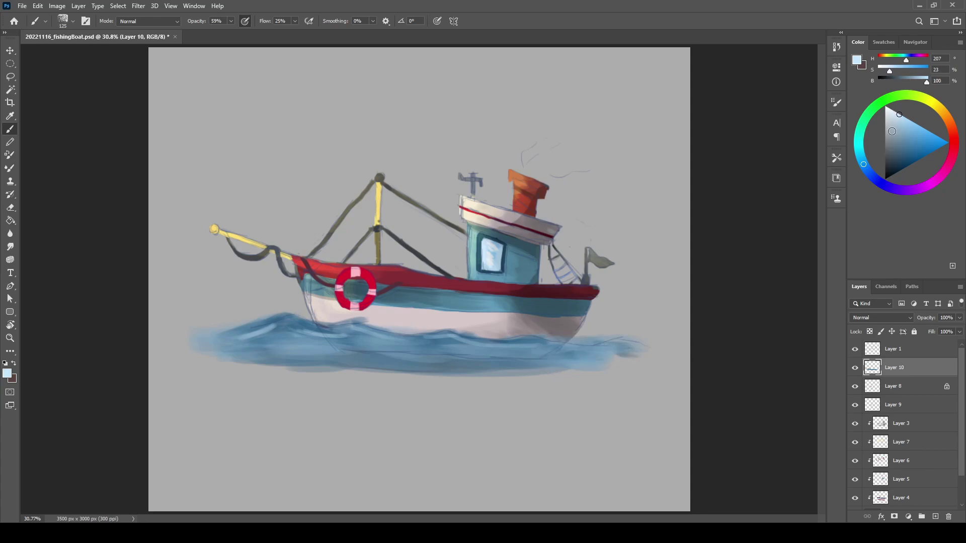
{"action": "mouse_move", "coordinate": [591, 347]}
{"action": "left_mouse_down"}
{"action": "mouse_move", "coordinate": [500, 349]}
{"action": "mouse_move", "coordinate": [629, 351]}
{"action": "left_mouse_up"}
Step: Darken the water on the right and left sides with deeper blue
{"action": "left_click", "coordinate": [899, 147]}
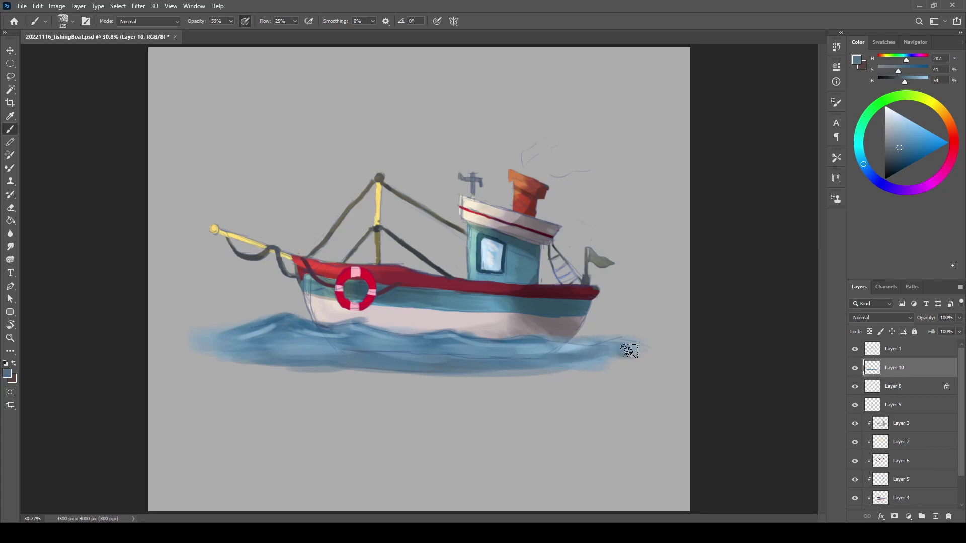
{"action": "left_click", "coordinate": [893, 152]}
{"action": "mouse_move", "coordinate": [360, 352]}
{"action": "left_mouse_down"}
{"action": "mouse_move", "coordinate": [396, 365]}
{"action": "mouse_move", "coordinate": [514, 356]}
{"action": "mouse_move", "coordinate": [578, 365]}
{"action": "left_mouse_up"}
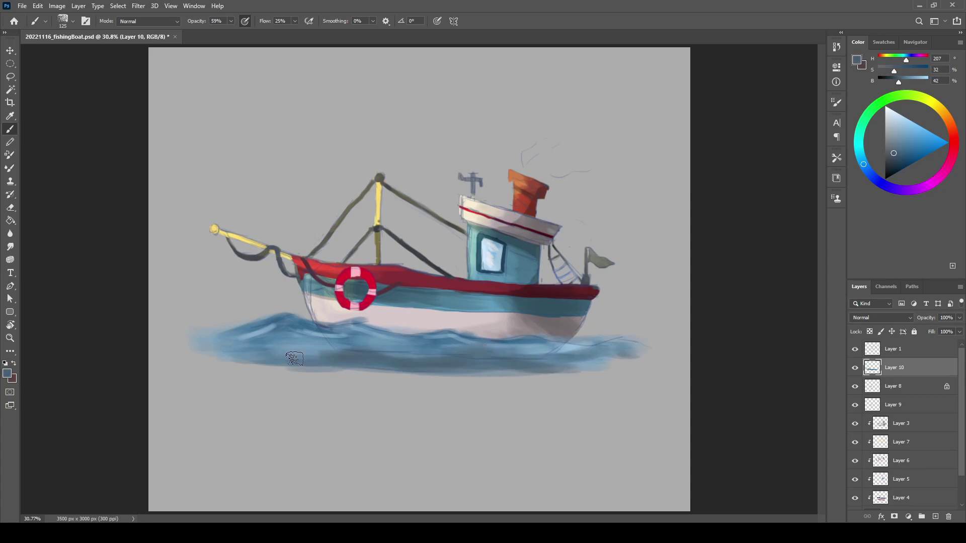
{"action": "mouse_move", "coordinate": [295, 359]}
{"action": "left_mouse_down"}
{"action": "mouse_move", "coordinate": [221, 354]}
{"action": "mouse_move", "coordinate": [193, 338]}
{"action": "mouse_move", "coordinate": [262, 320]}
{"action": "left_mouse_up"}
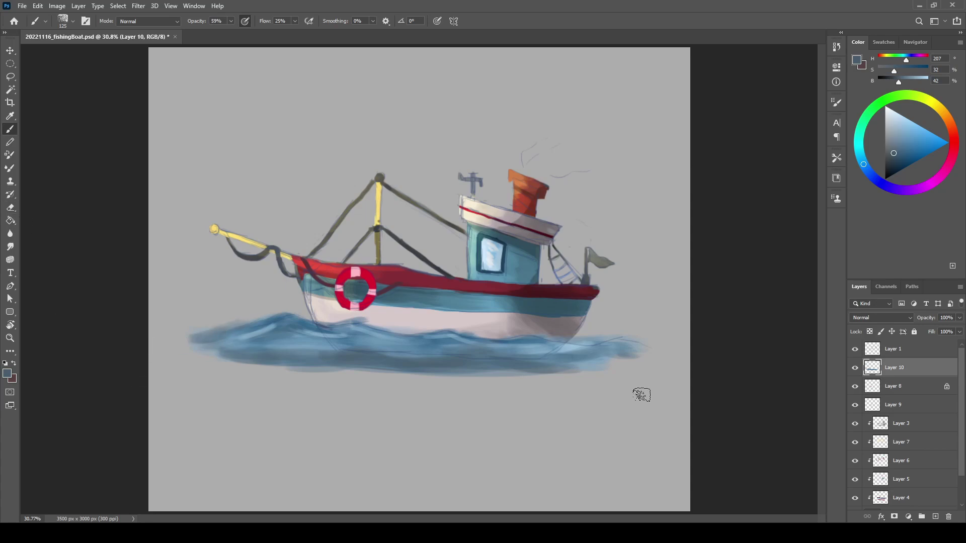
{"action": "left_click", "coordinate": [901, 424]}
Step: Shade the mast grey and erase the smoke sketch lines above the chimney on Layer 1
{"action": "left_click_drag", "start_coordinate": [371, 212], "coordinate": [371, 211]}
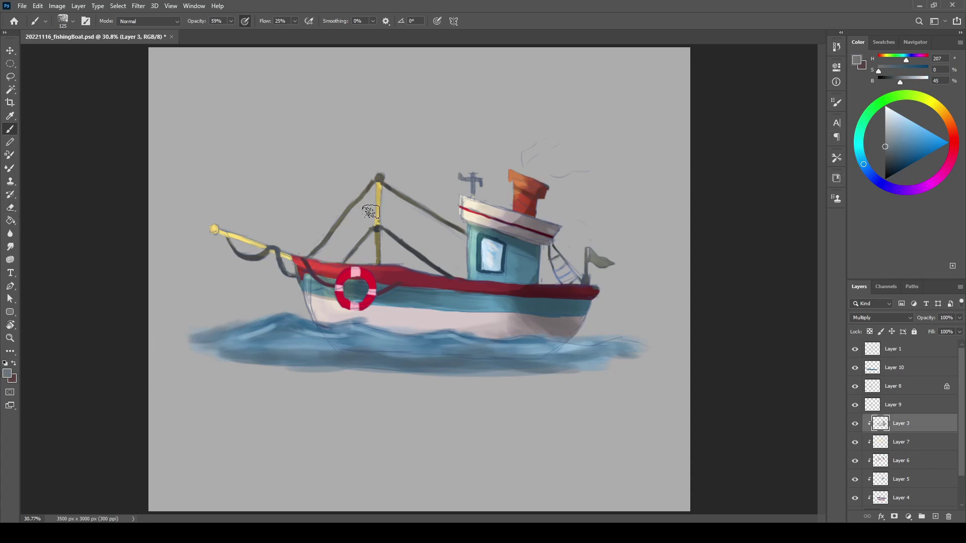
{"action": "left_click", "coordinate": [876, 352]}
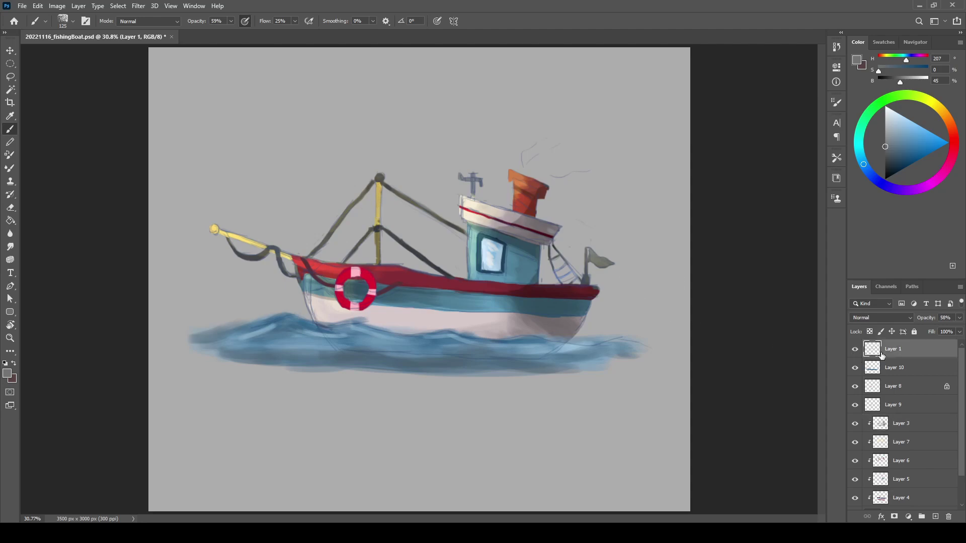
{"action": "key", "text": "e"}
{"action": "key", "text": "bracketright"}
{"action": "key", "text": "bracketright"}
{"action": "key", "text": "bracketright"}
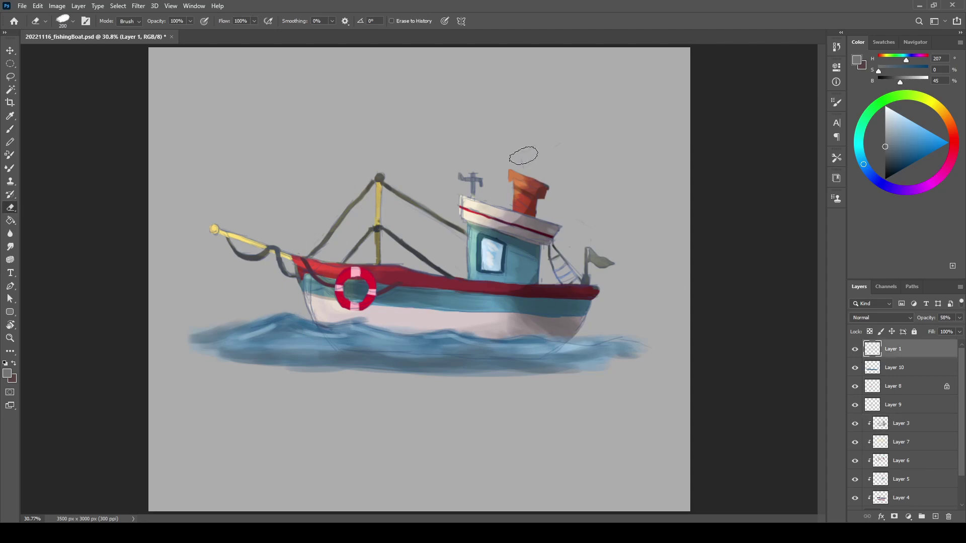
{"action": "key", "text": "bracketleft"}
{"action": "key", "text": "bracketleft"}
{"action": "key", "text": "bracketleft"}
{"action": "left_click", "coordinate": [892, 463]}
{"action": "left_click", "coordinate": [884, 122]}
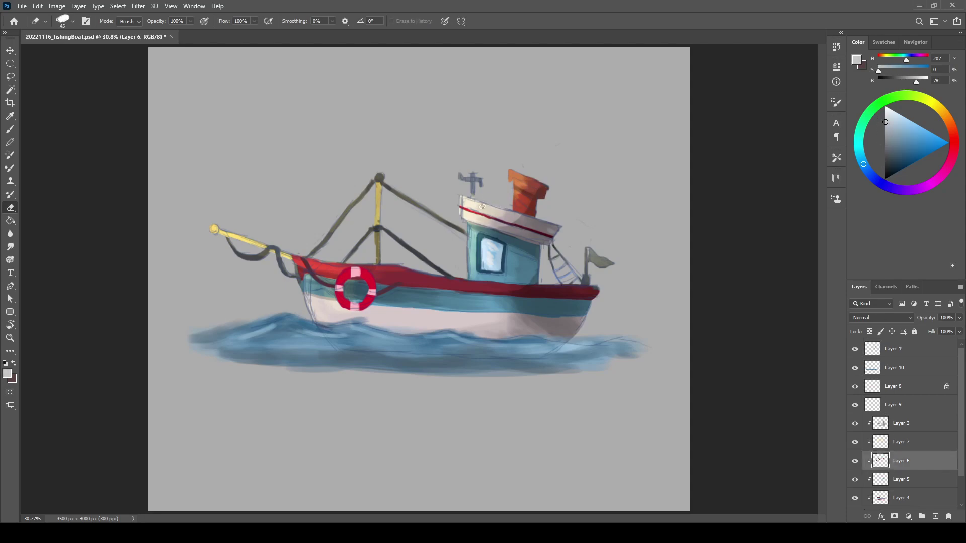
{"action": "key", "text": "b"}
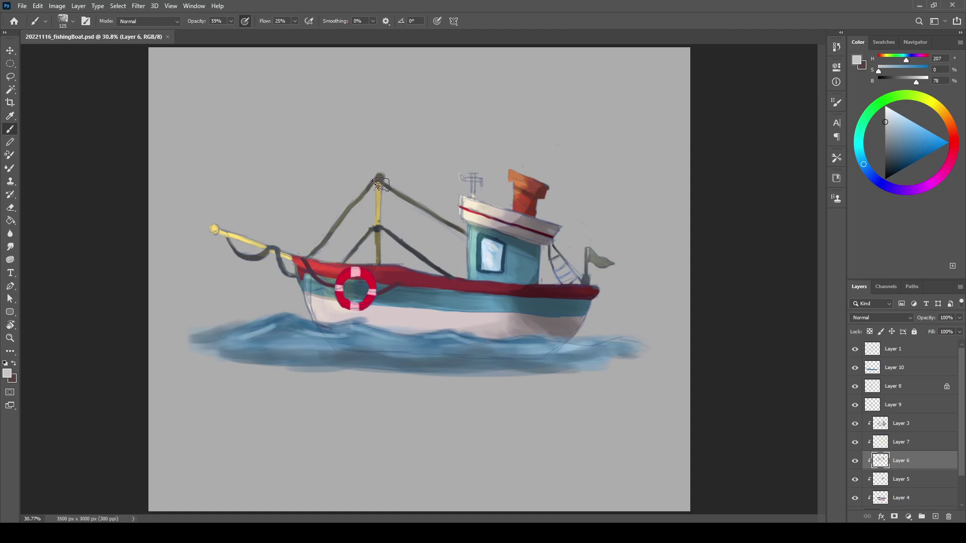
{"action": "key", "text": "ctrl+minus"}
{"action": "key", "text": "ctrl+minus"}
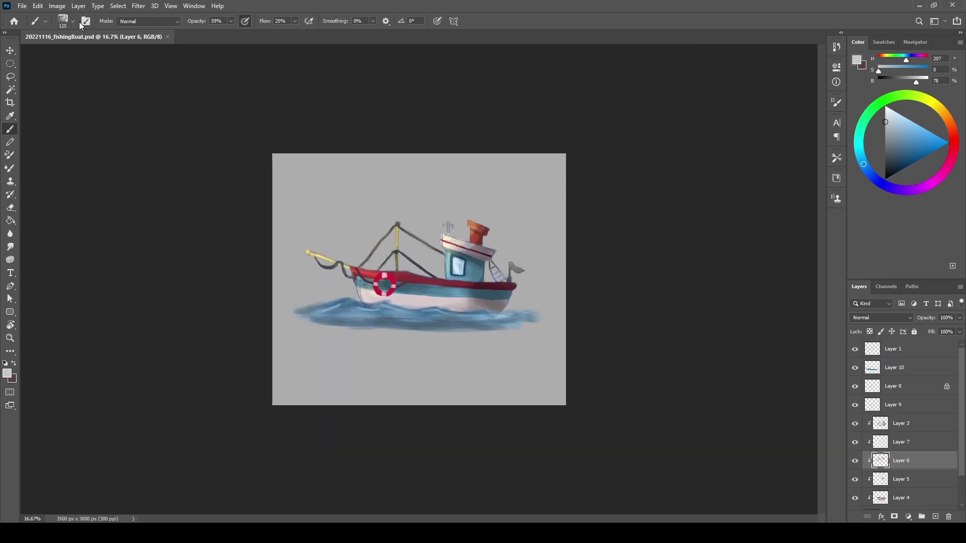
Step: Brush two dark grey seagull shapes in the sky above the boat on Layer 10
{"action": "left_click", "coordinate": [894, 367]}
{"action": "left_click", "coordinate": [884, 157]}
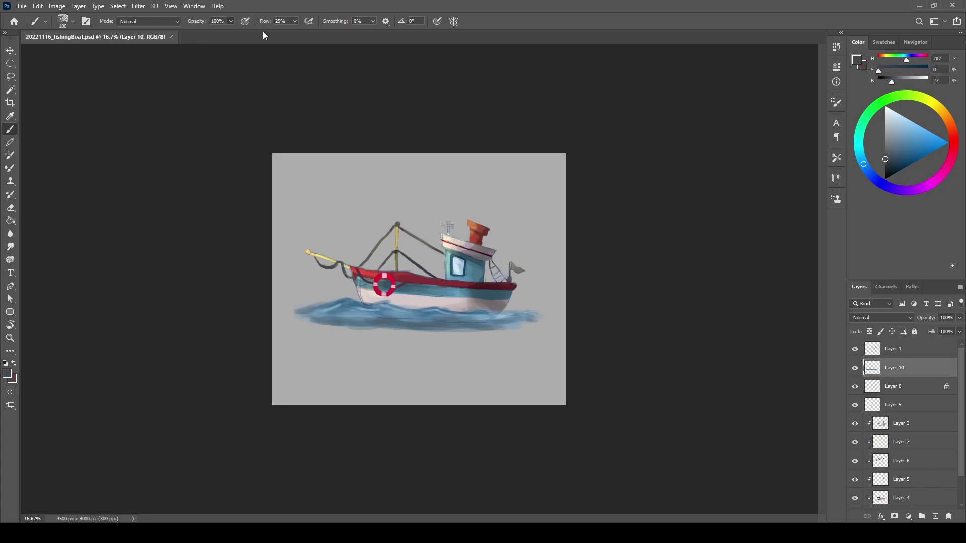
{"action": "left_click_drag", "start_coordinate": [330, 181], "coordinate": [345, 187]}
{"action": "left_click_drag", "start_coordinate": [452, 178], "coordinate": [449, 175]}
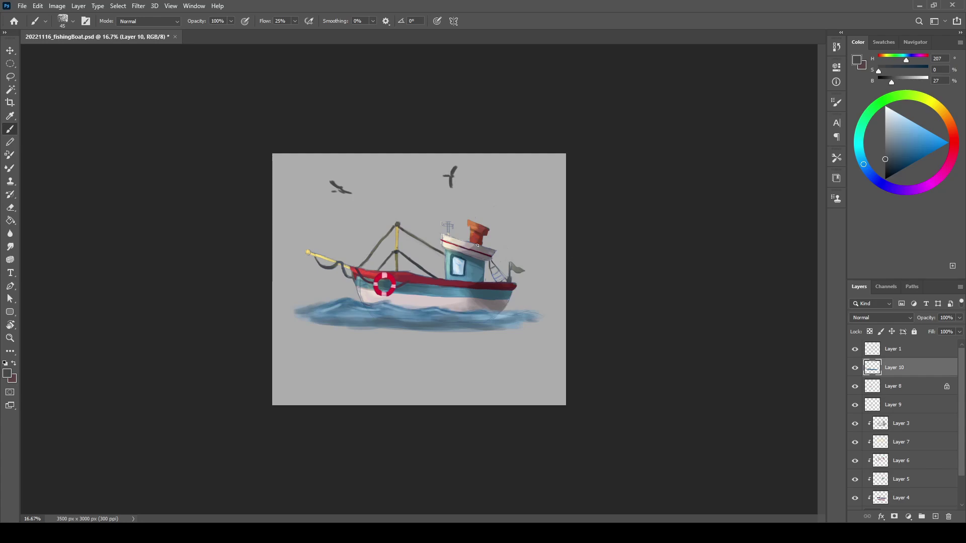